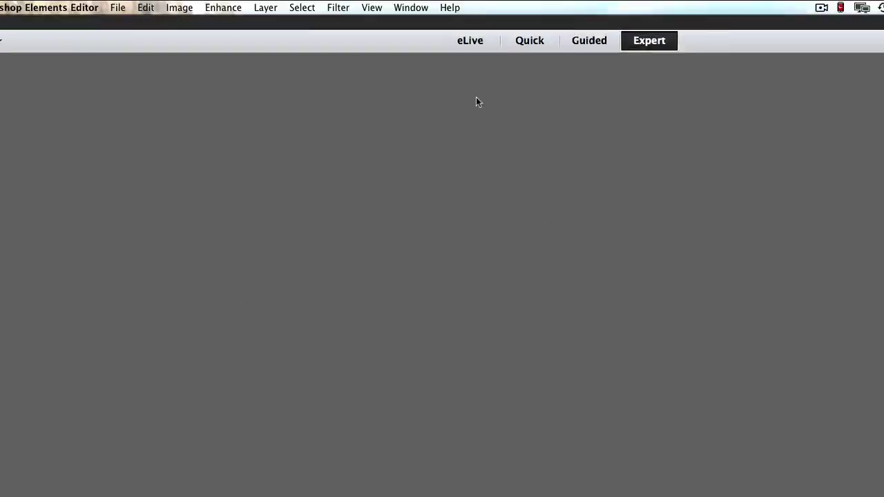
Create a new blank 1280×720 px, 300 ppi document with a White background
click(81, 15)
mouse_move(85, 45)
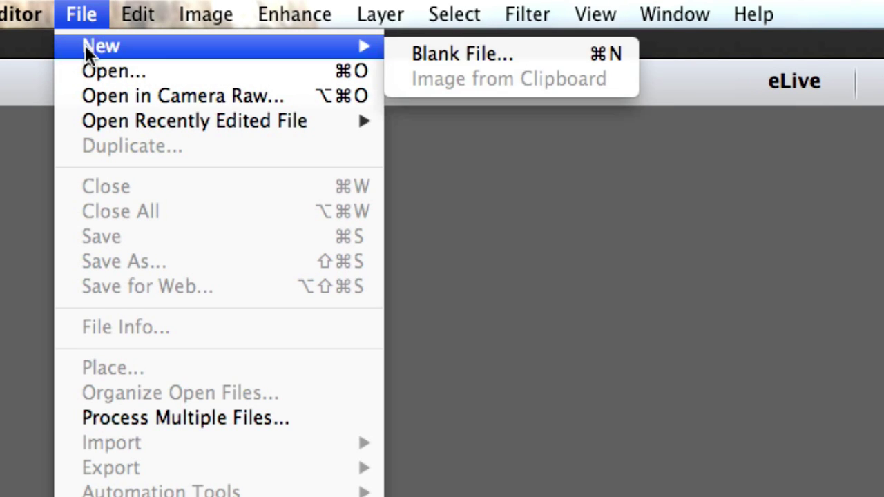
click(429, 54)
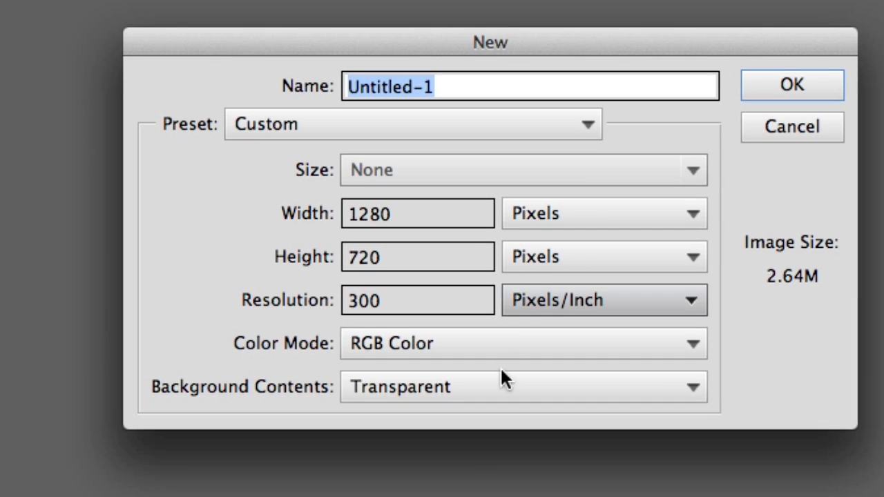
click(701, 390)
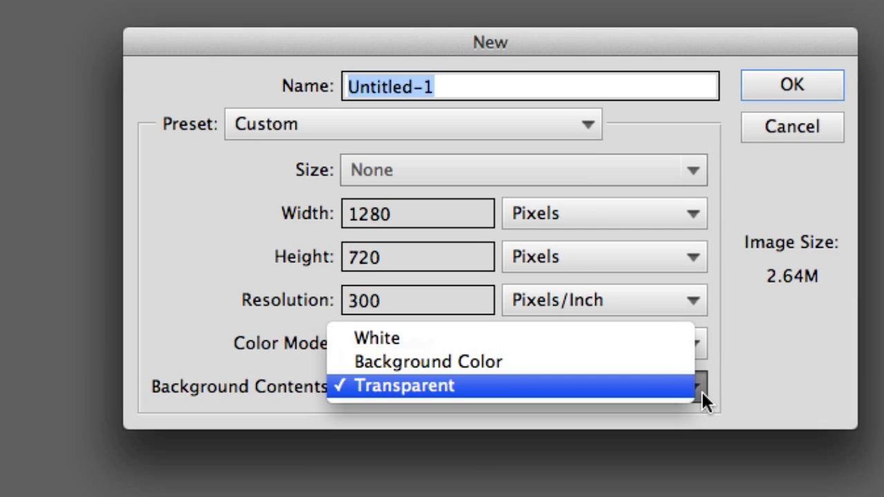
click(596, 339)
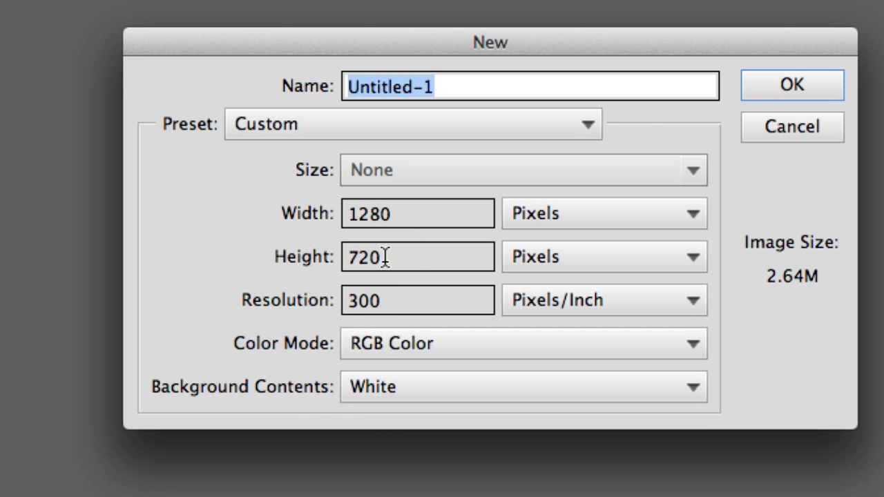
click(777, 85)
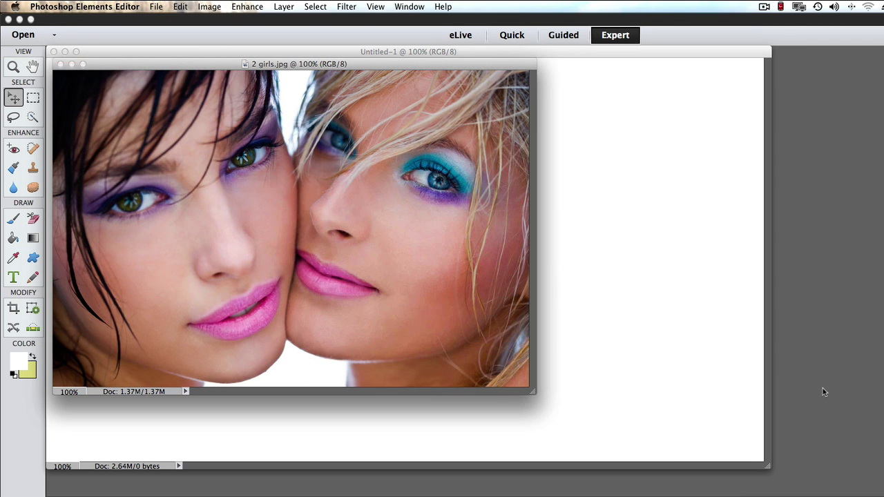
Move the 2 girls.jpg window right and select the Custom Shape tool in custom-shape mode
drag(191, 67, 569, 110)
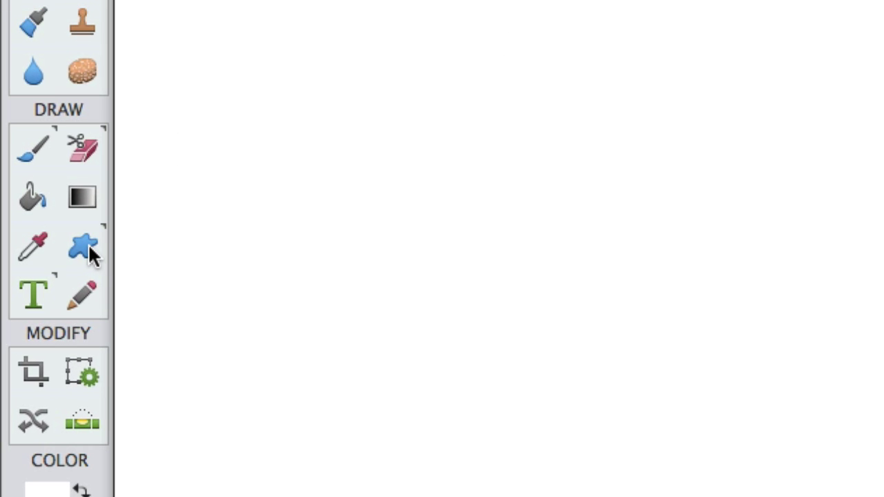
click(86, 246)
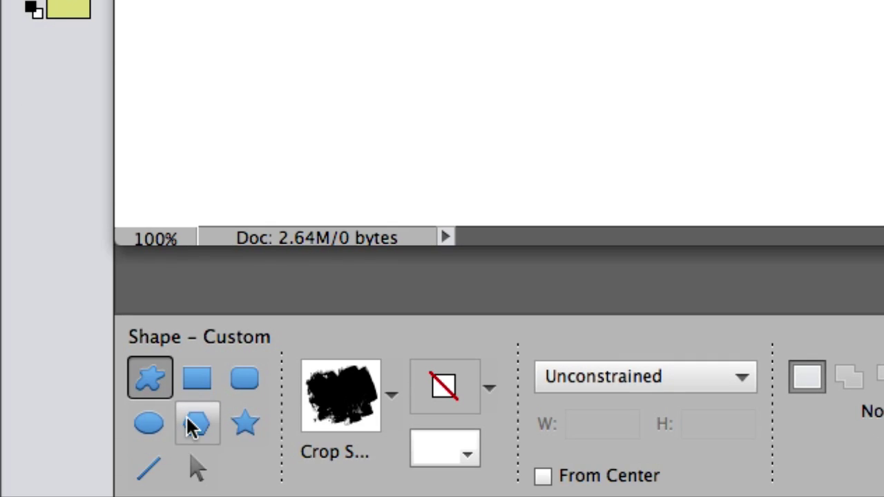
click(198, 379)
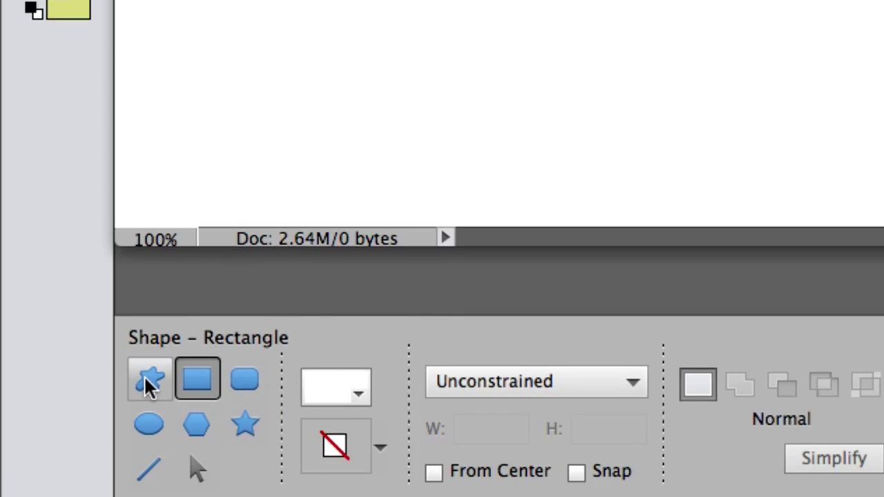
click(150, 379)
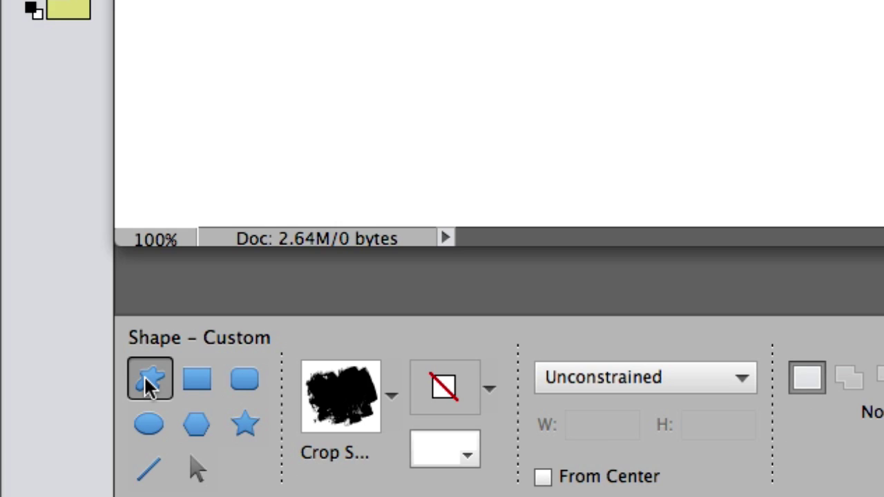
Browse the custom shape picker and choose the spiky Crop Shape 3
click(388, 395)
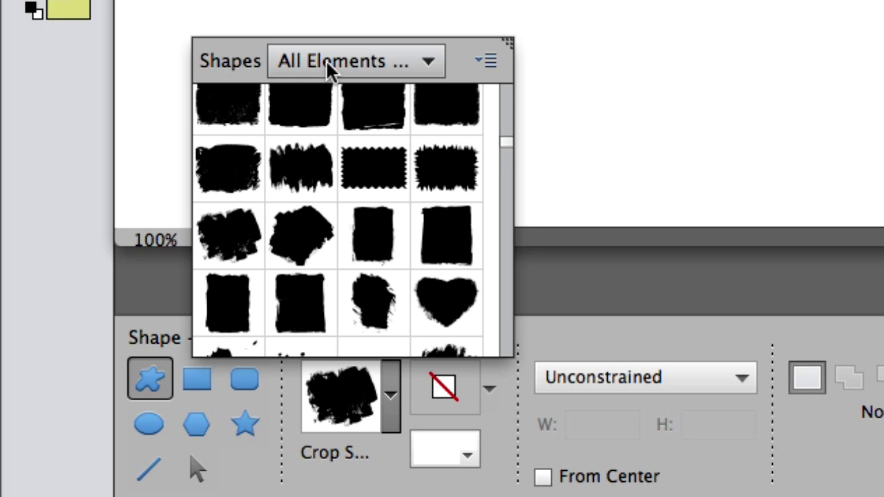
click(428, 63)
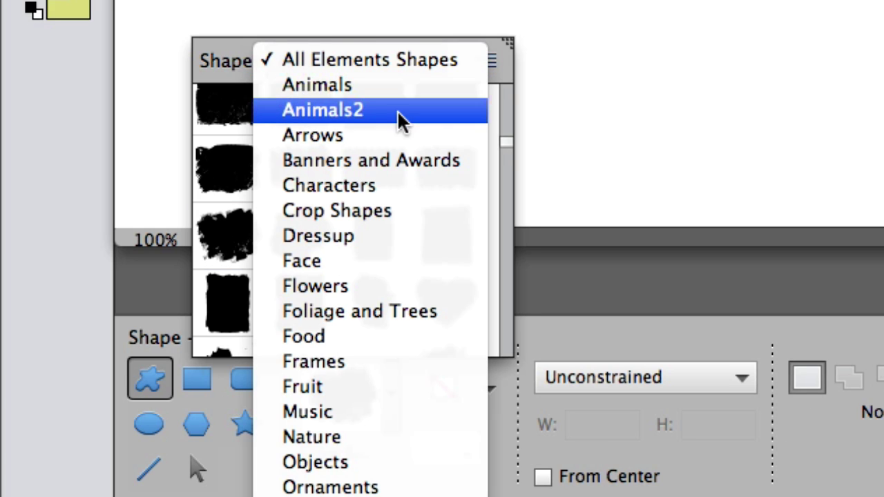
click(369, 345)
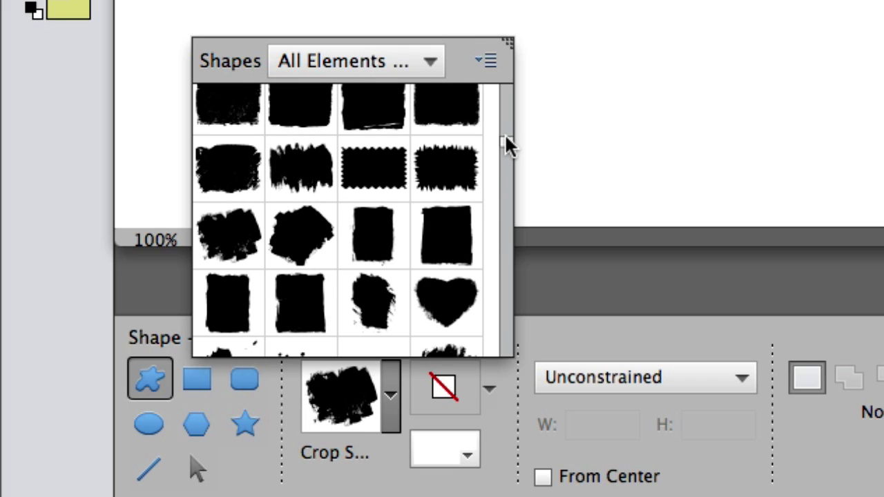
drag(505, 138, 507, 83)
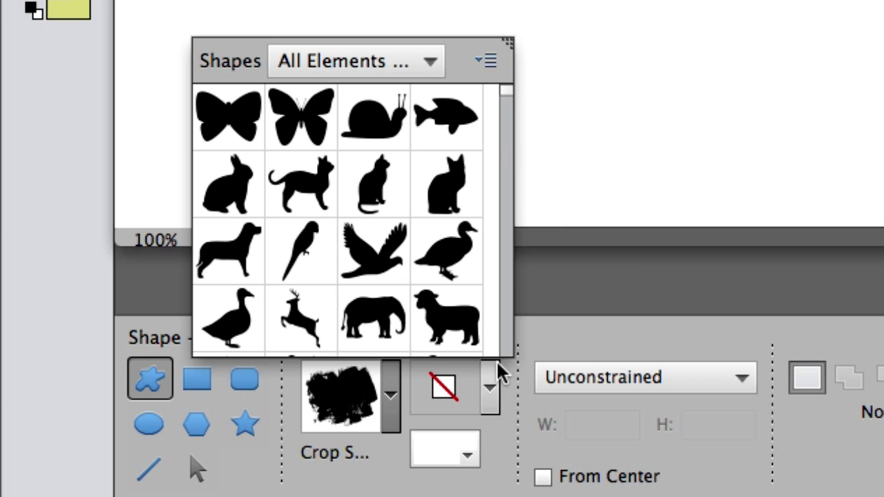
click(507, 346)
click(507, 346)
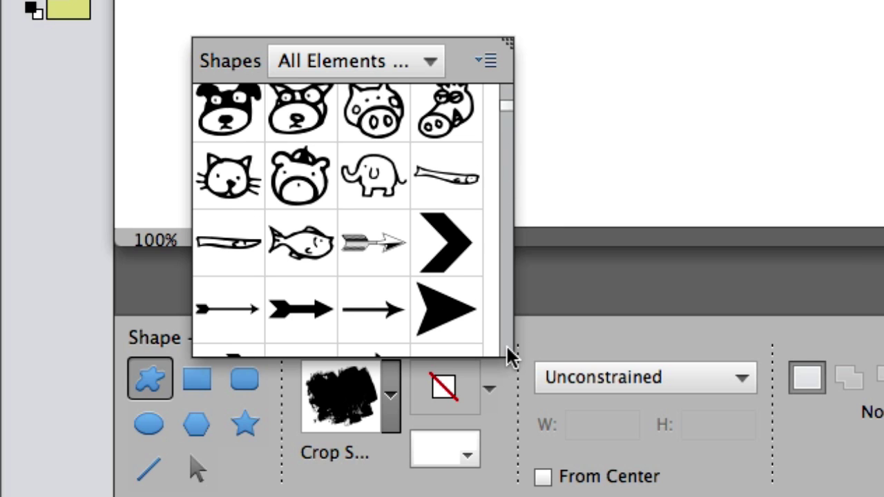
click(506, 346)
click(507, 346)
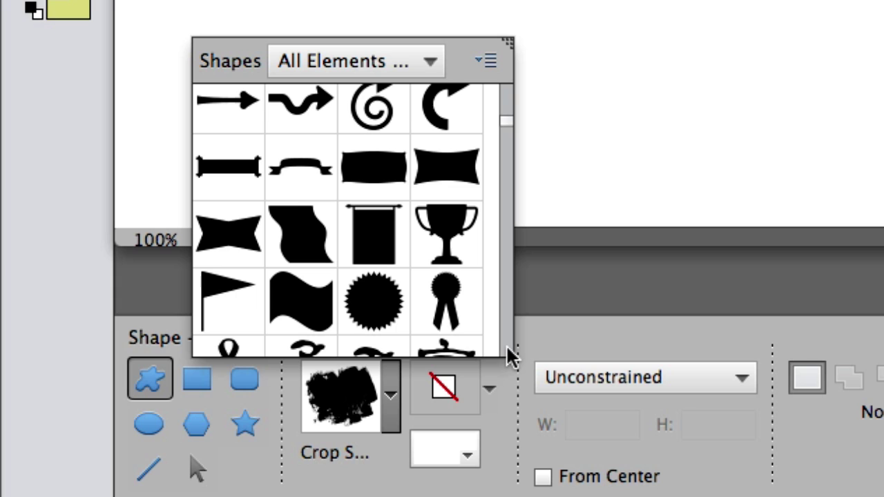
click(507, 346)
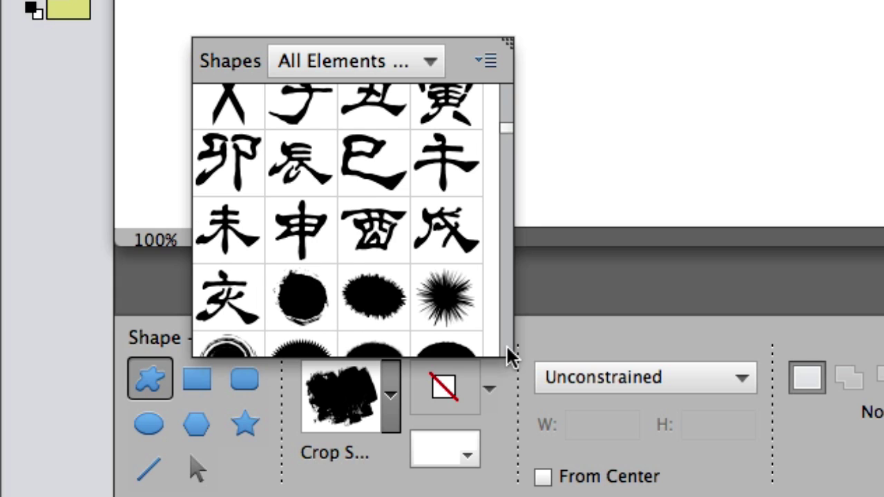
click(507, 346)
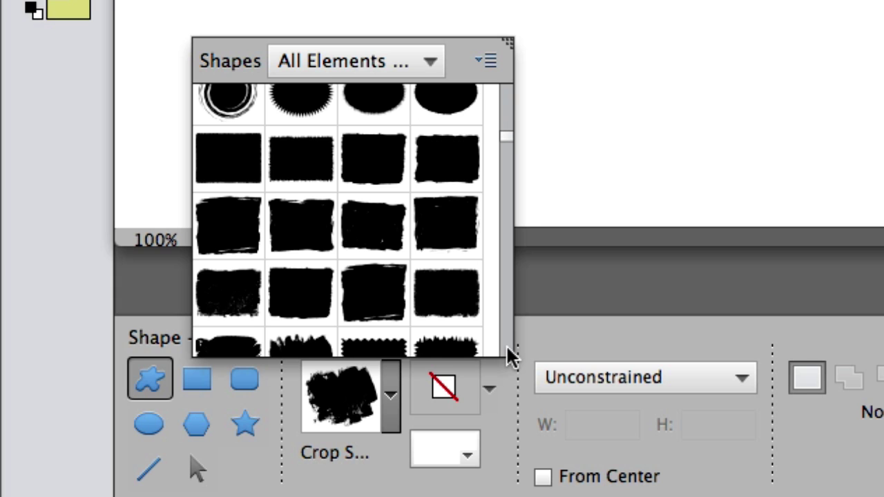
click(506, 88)
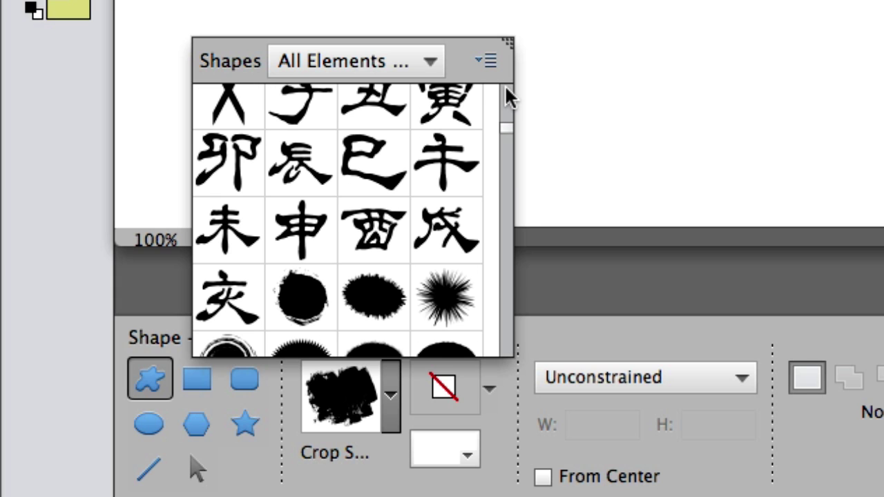
click(445, 297)
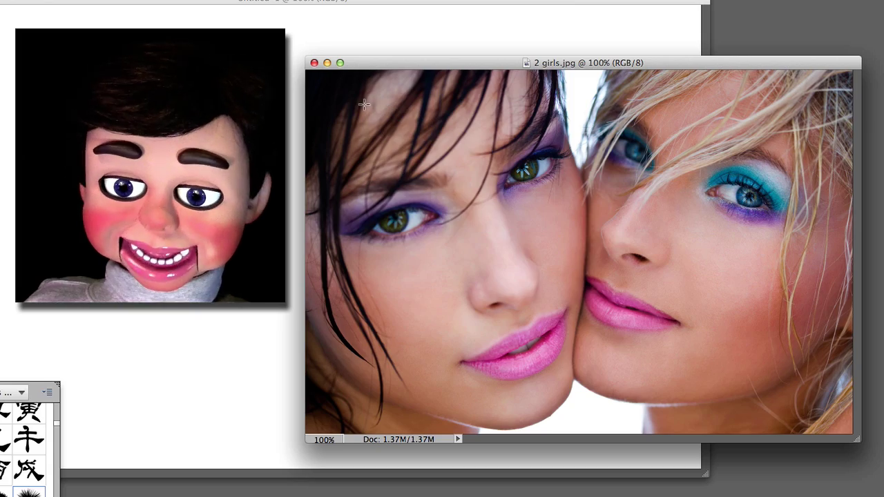
Draw the white starburst over the photo and stretch it toward the top-left, bottom and right edges
drag(364, 103, 800, 392)
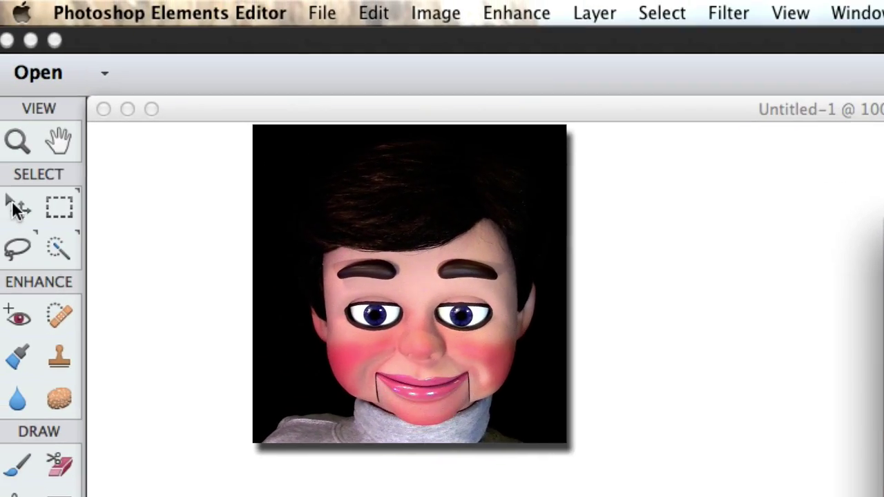
click(17, 207)
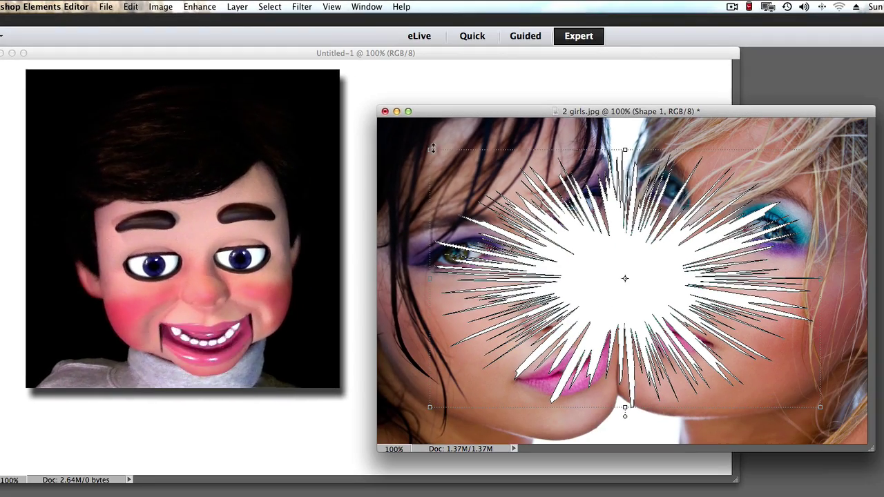
drag(429, 149, 381, 120)
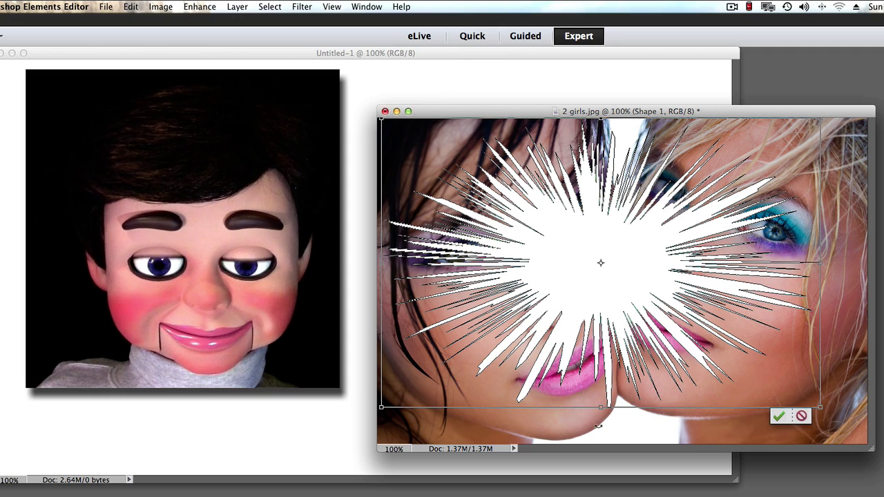
drag(601, 408, 600, 430)
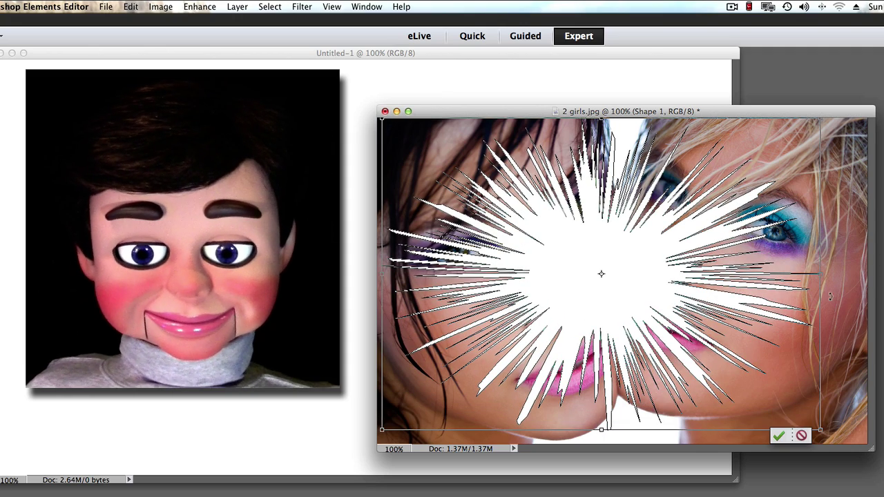
drag(819, 273, 864, 276)
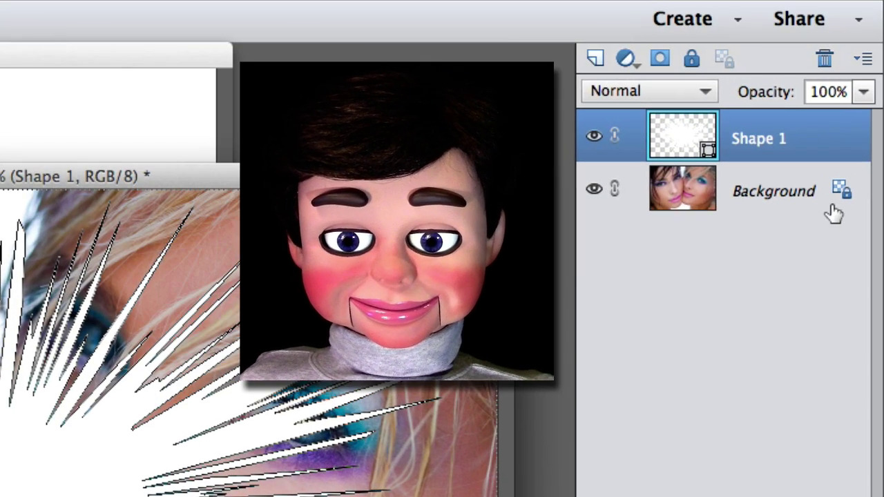
Unlock the Background, move Layer 0 above Shape 1, and create a clipping mask to the starburst
click(843, 193)
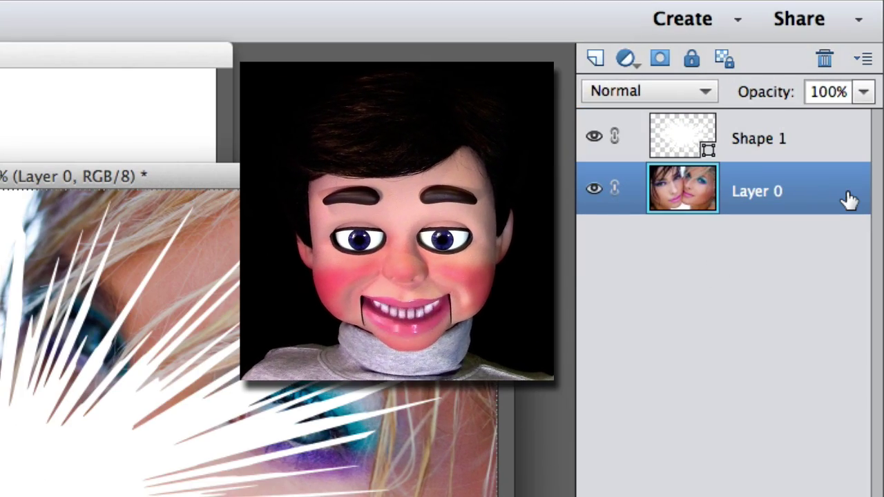
drag(815, 191, 789, 142)
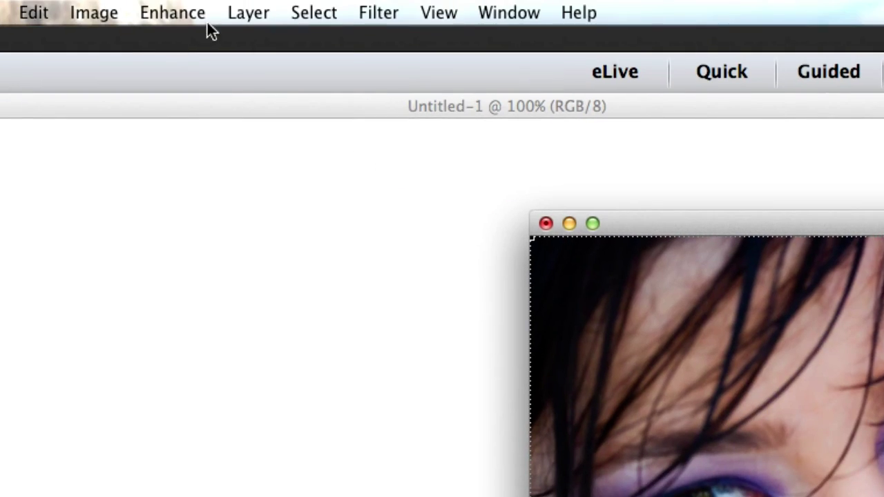
click(240, 14)
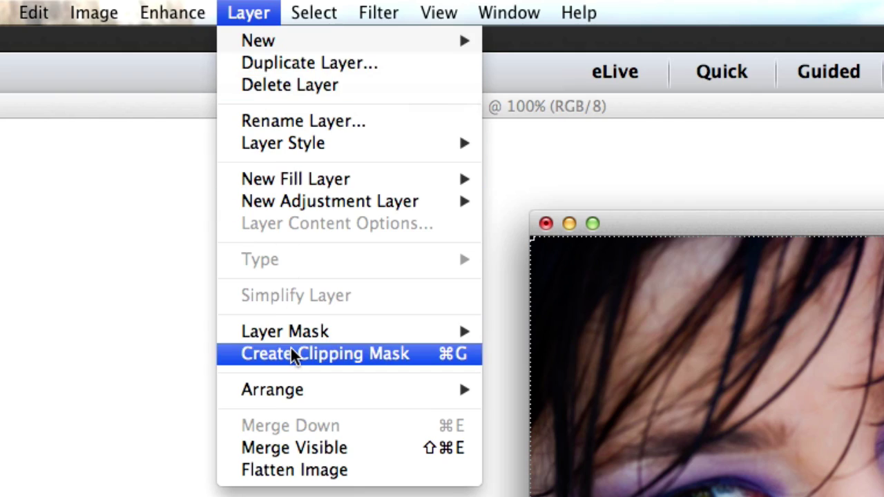
click(290, 354)
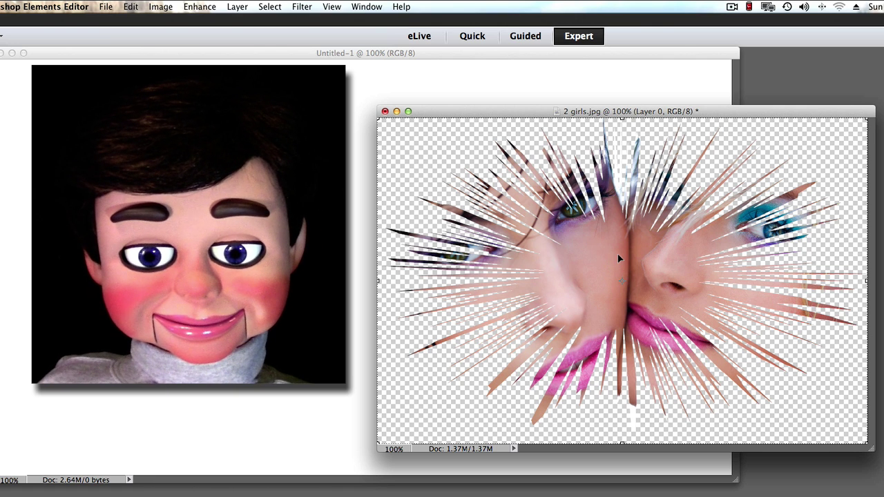
Shift the clipped photo to centre the blue-eyed face, then undo the stray copy on the canvas
drag(599, 245, 446, 258)
click(184, 178)
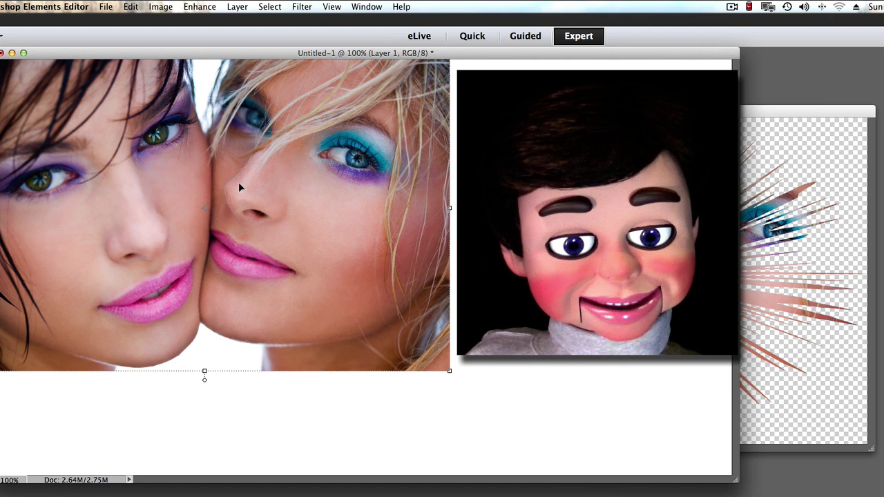
key(super+z)
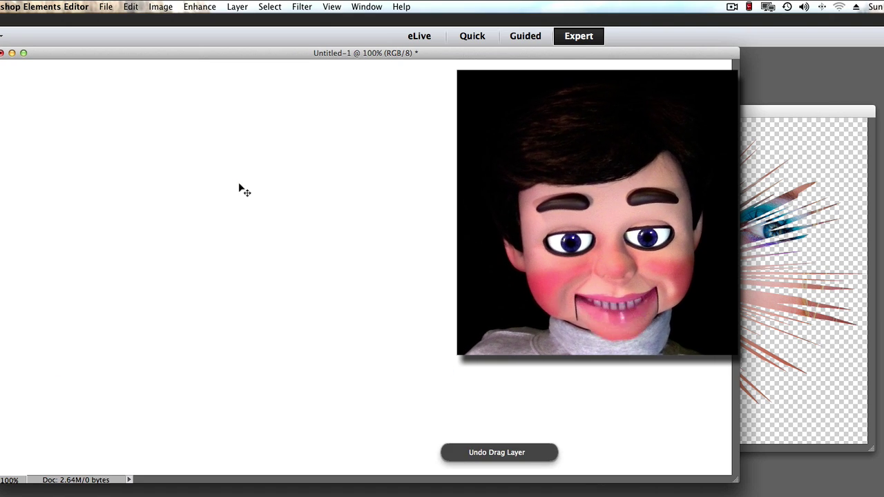
Merge the photo and shape layers, then drag the starburst cutout onto Untitled-1 and nudge it
click(791, 112)
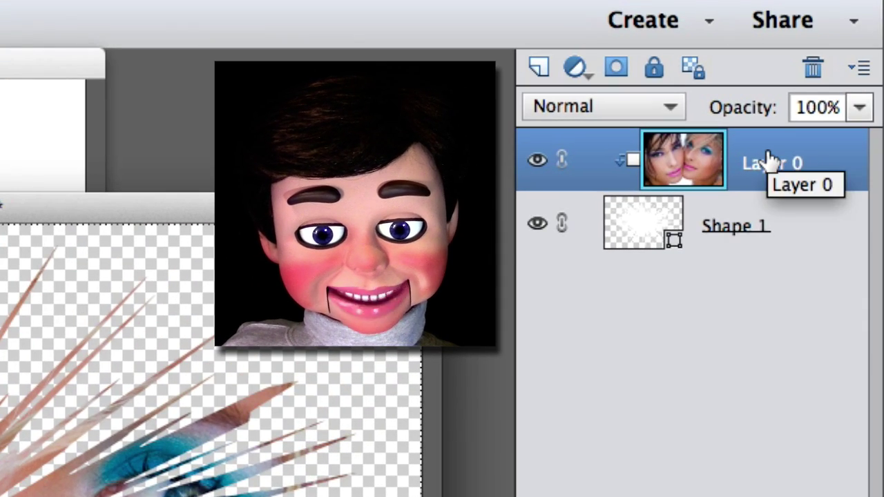
shift+click(763, 215)
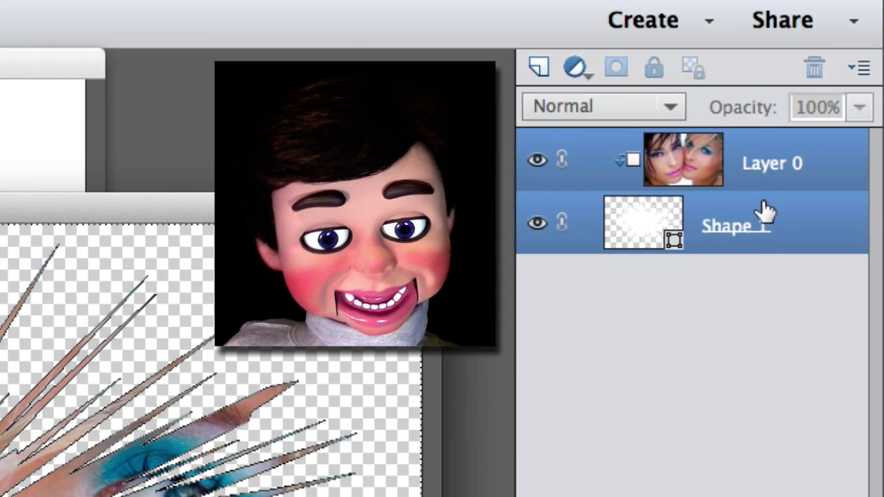
right_click(763, 213)
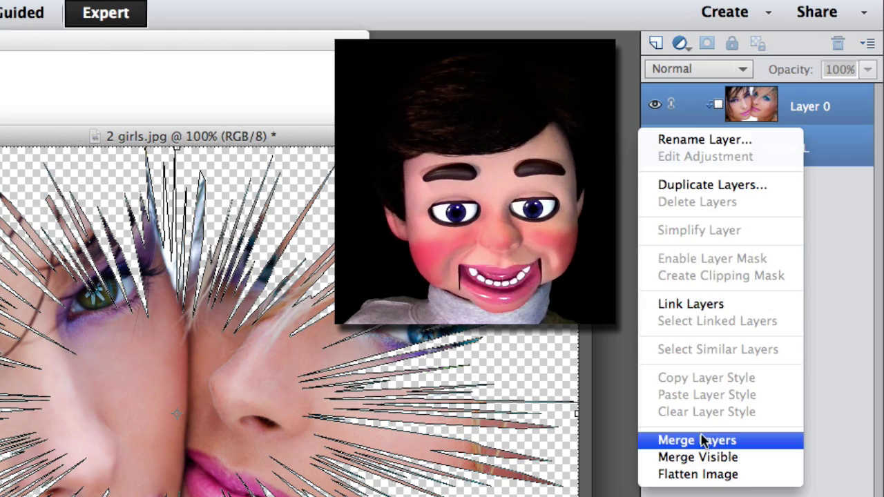
click(697, 441)
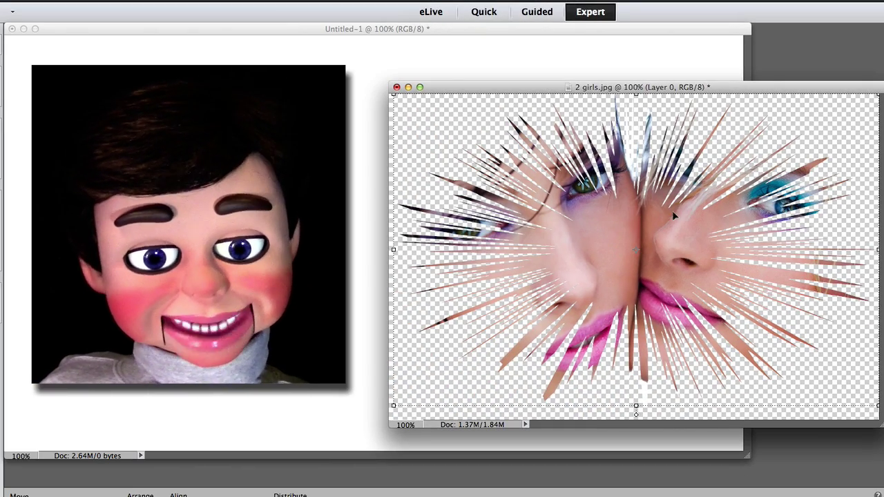
click(614, 226)
drag(614, 225, 238, 187)
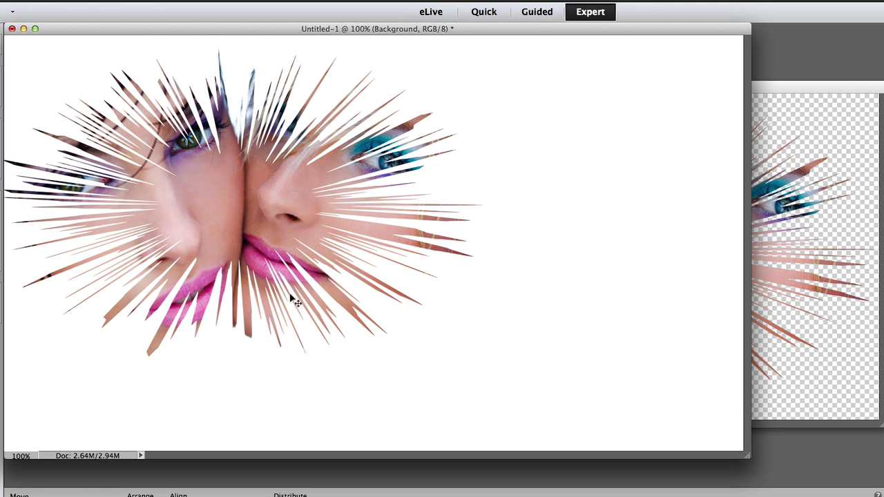
drag(253, 249, 260, 240)
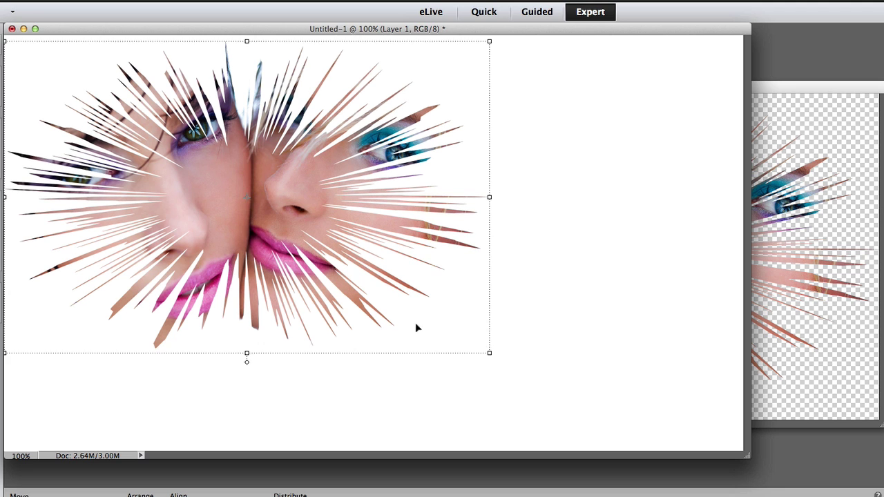
Restore 2 girls.jpg by undoing the layer merge and the layer reordering
click(825, 237)
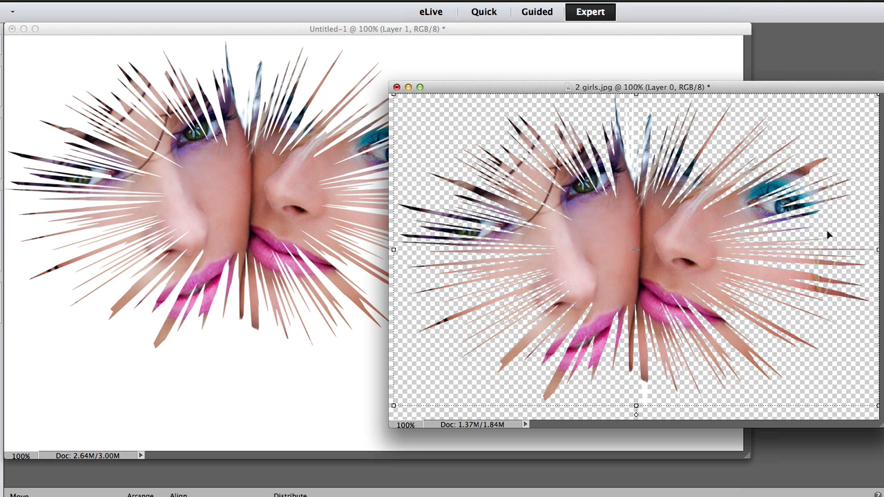
key(super+z)
key(super+z)
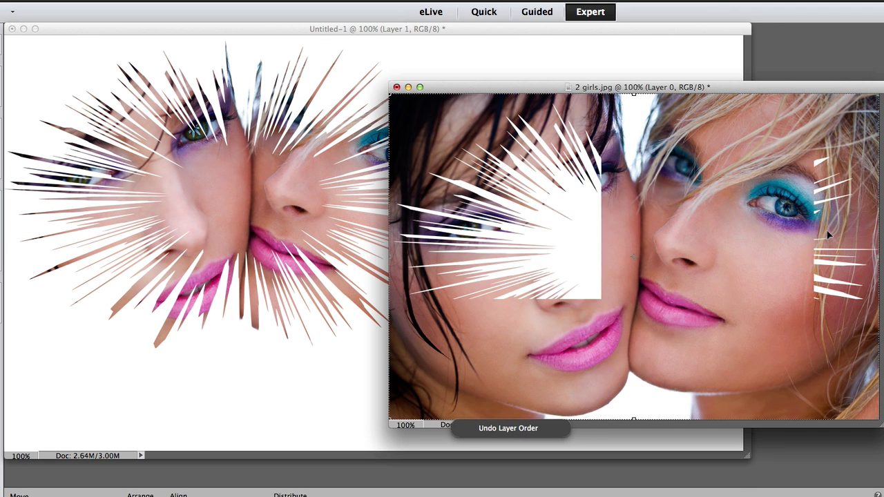
key(super+z)
key(super+z)
key(super+z)
key(super+z)
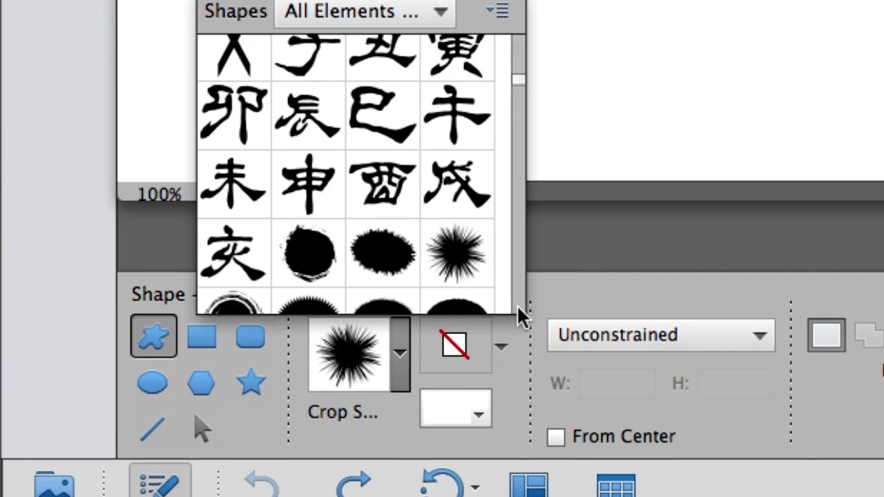
Scroll down the custom shape list and pick the rough brush-stroke crop shape
scroll(516, 305, down, 4)
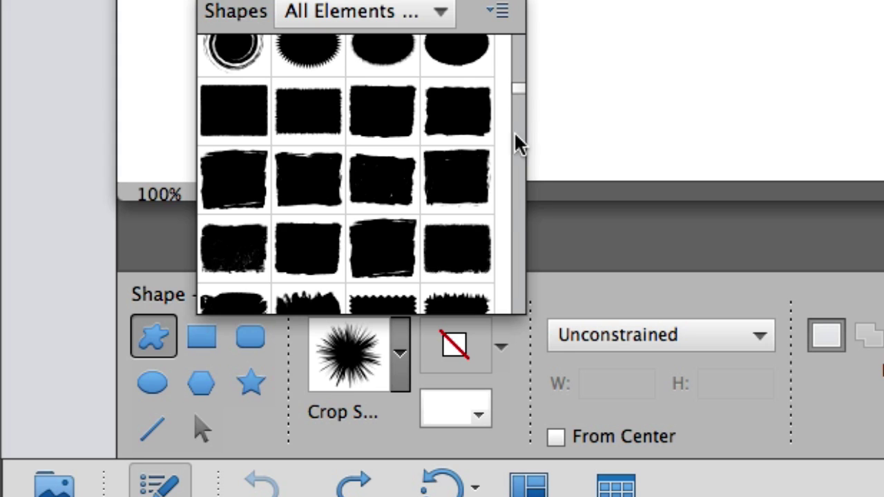
scroll(515, 307, down, 4)
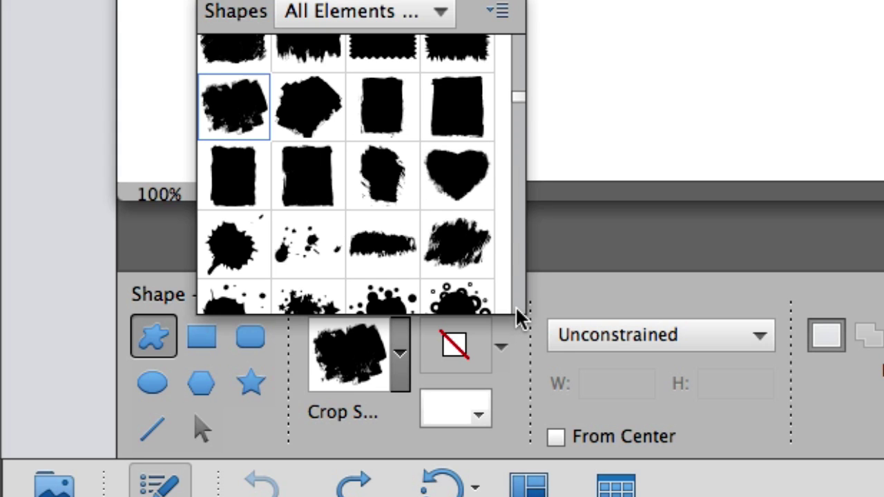
click(459, 247)
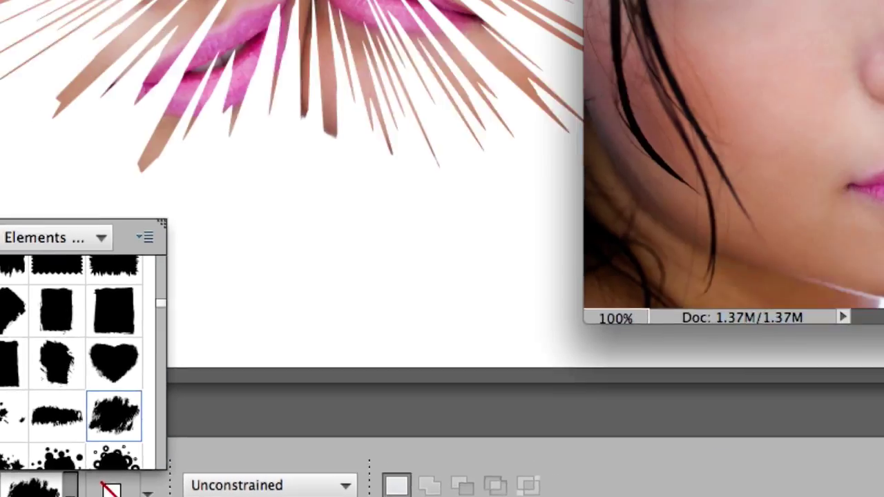
Draw the brush-stroke shape across both faces, enlarge it up-left, and drag the photo layer above it
drag(255, 95, 267, 122)
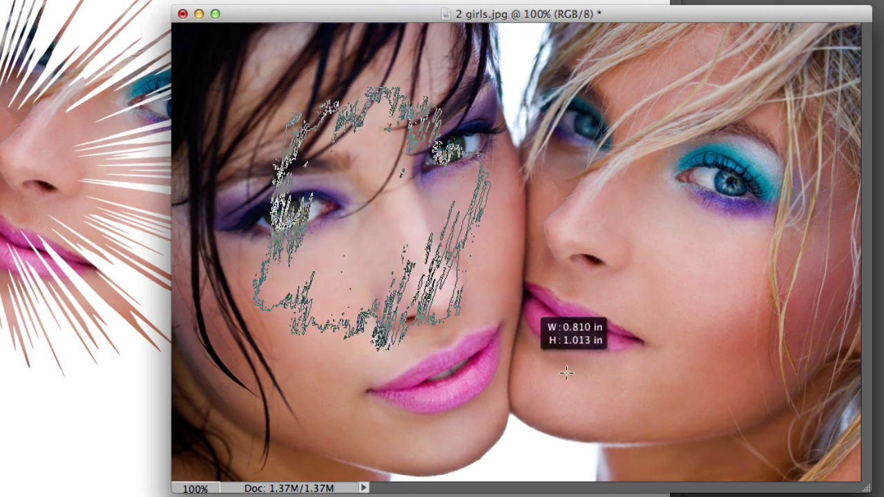
drag(566, 373, 808, 445)
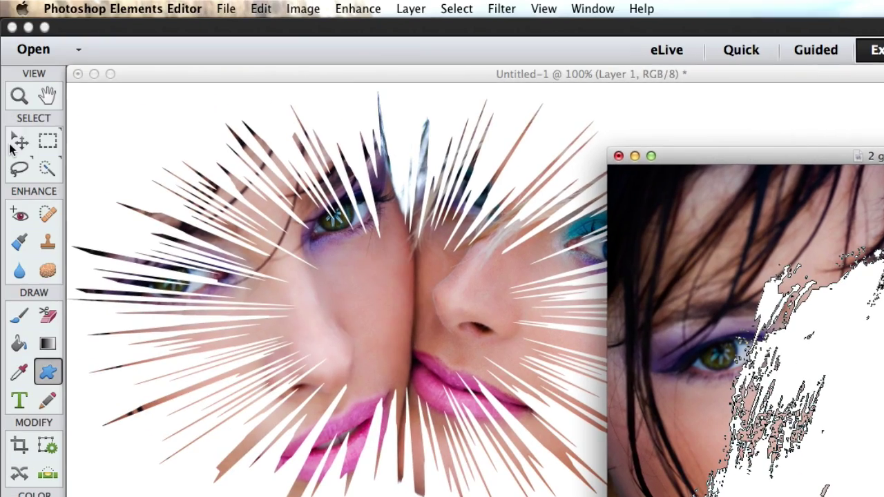
click(20, 141)
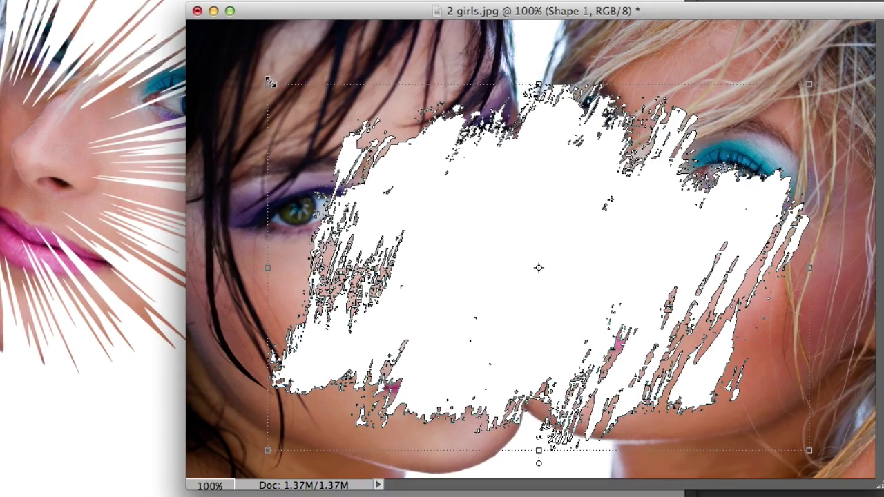
drag(688, 227, 654, 188)
drag(233, 42, 200, 20)
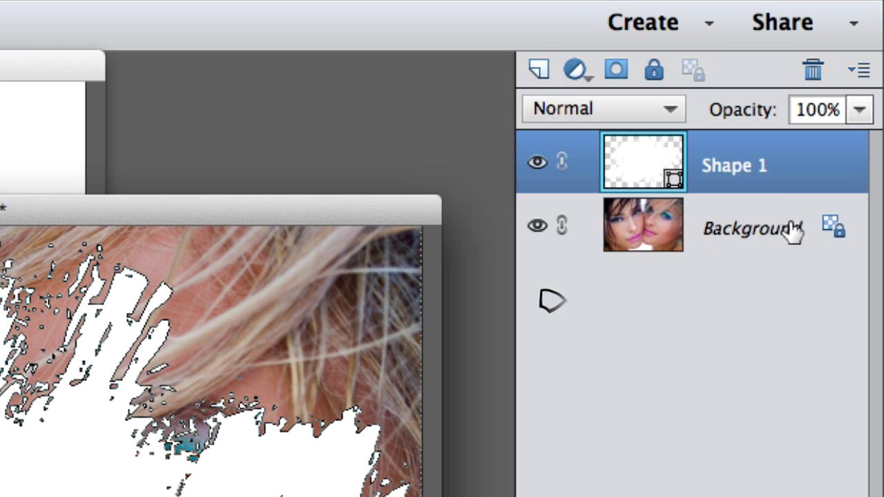
drag(789, 233, 749, 153)
Unlock the Background photo and clip it to the brush-stroke shape
double_click(839, 233)
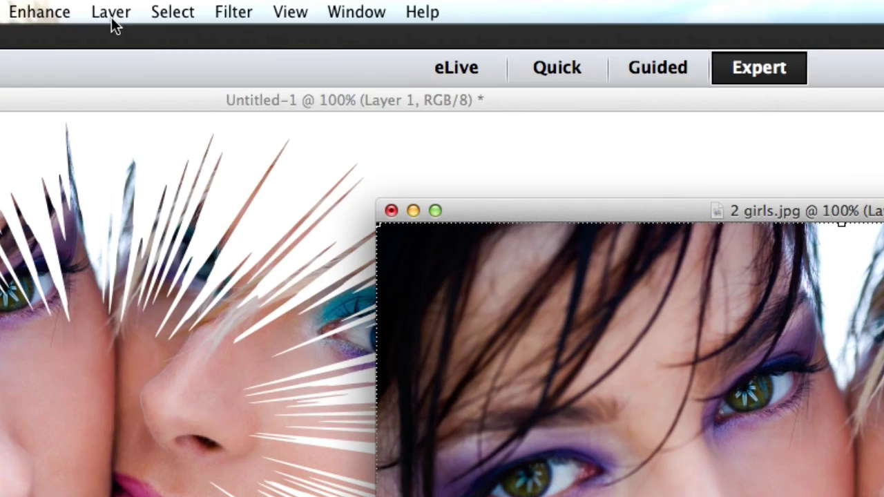
click(110, 12)
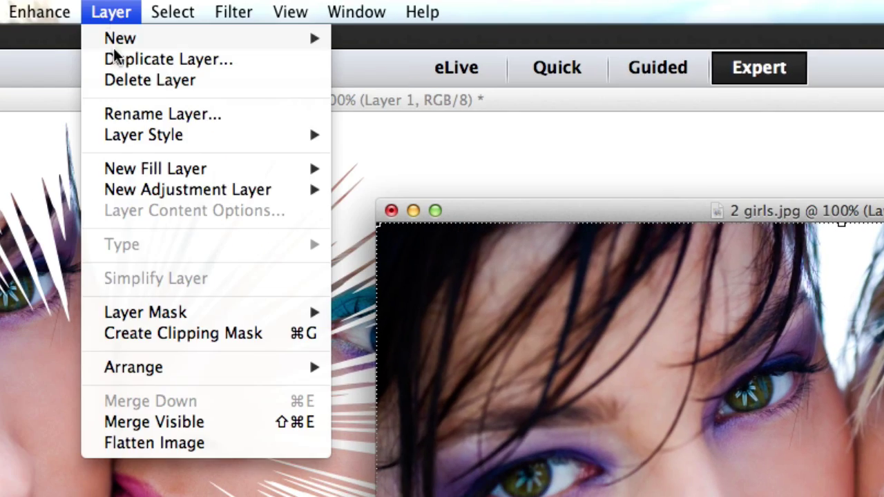
click(150, 334)
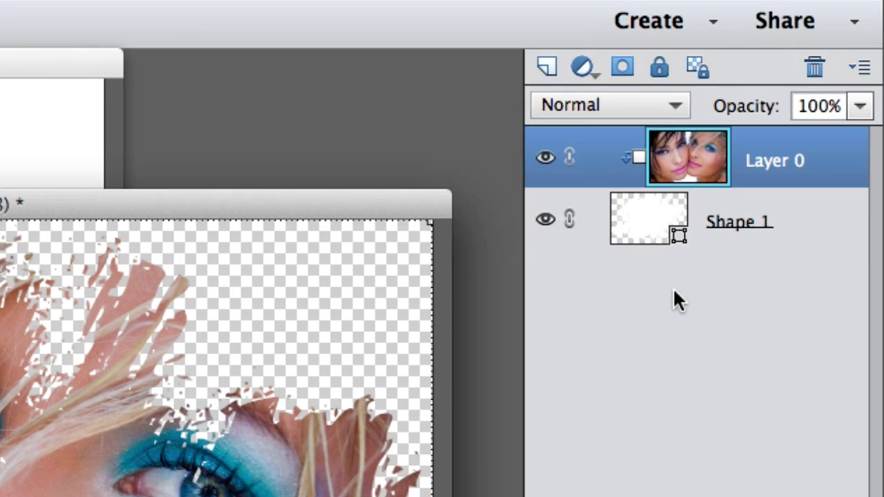
Merge the clipped photo and shape layers and drag the brush-stroke faces onto Untitled-1
shift+click(760, 219)
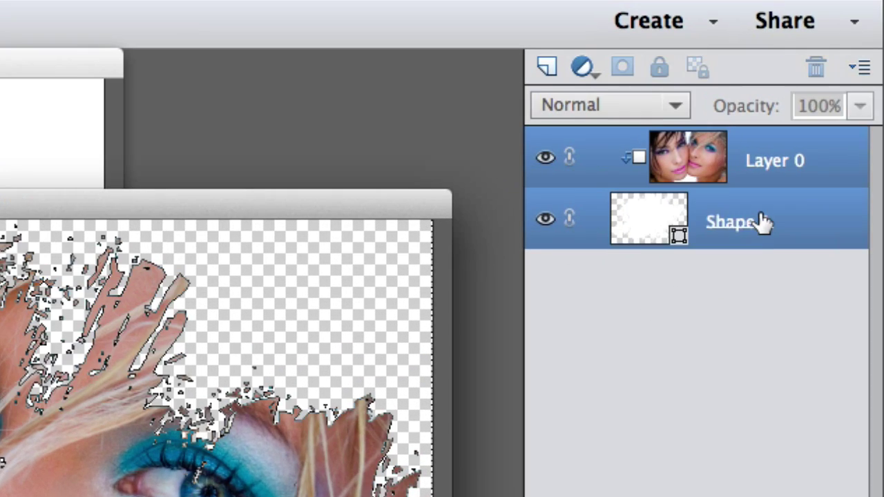
right_click(760, 219)
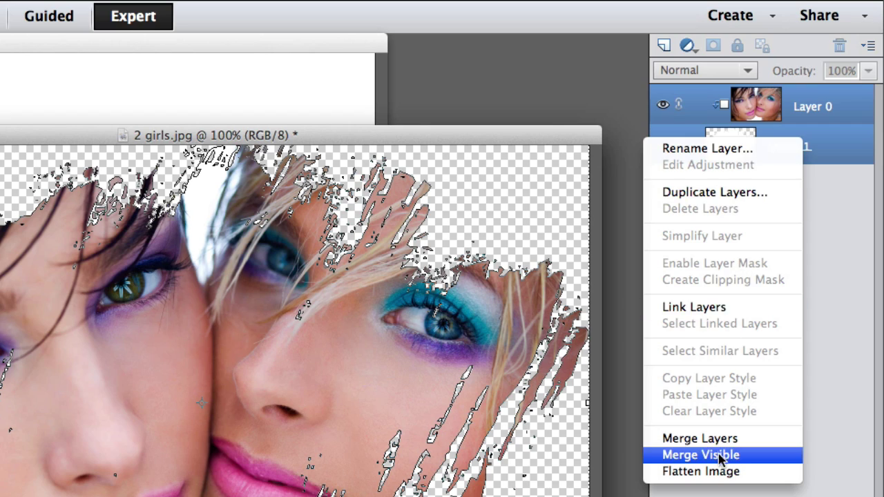
click(716, 438)
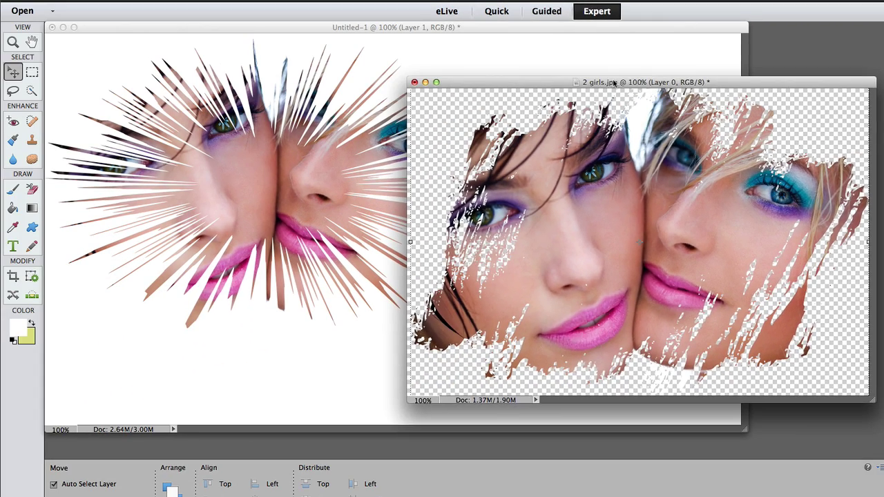
drag(614, 83, 849, 74)
drag(799, 180, 573, 242)
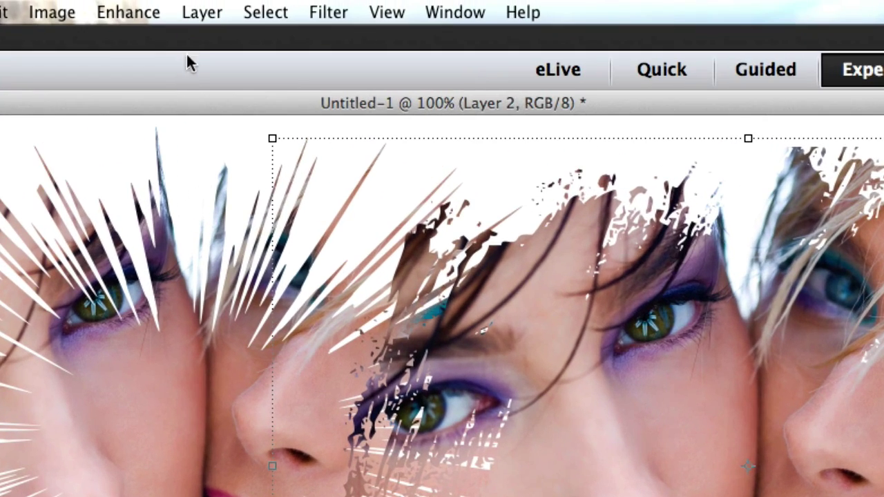
Add a drop shadow (size 5, distance 5, opacity 75%) to the brush-stroke faces through Style Settings
click(212, 20)
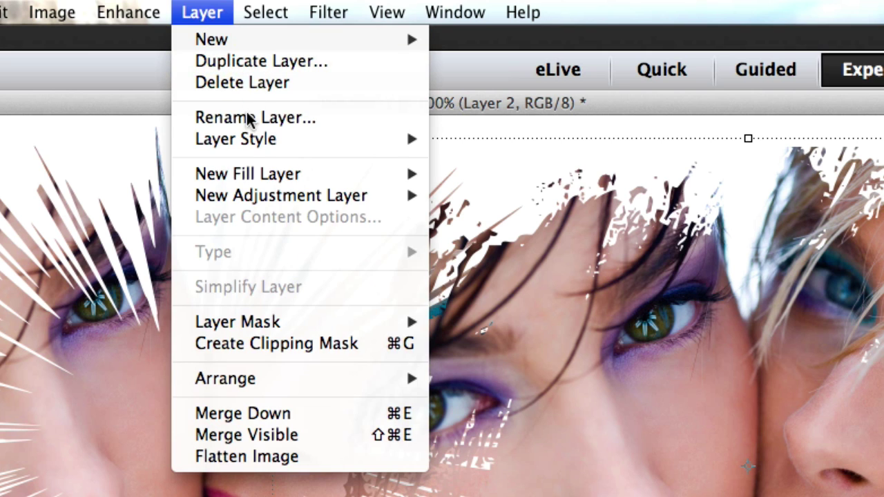
mouse_move(247, 138)
click(472, 140)
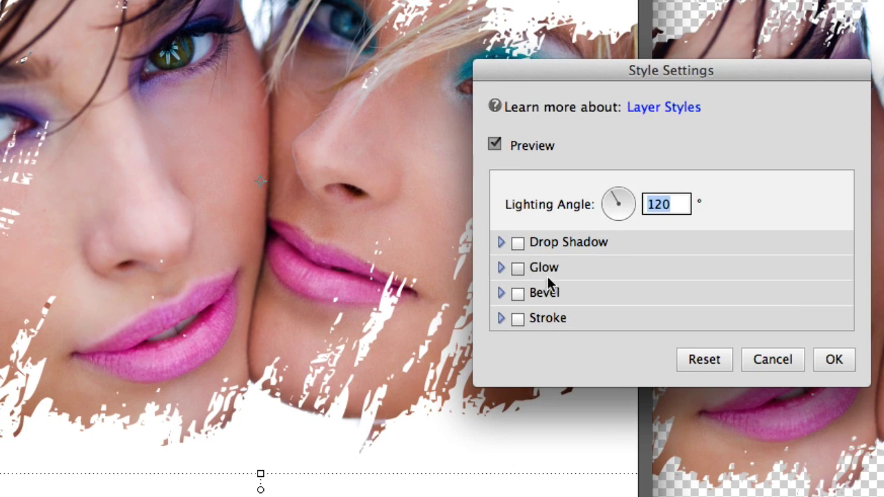
click(520, 246)
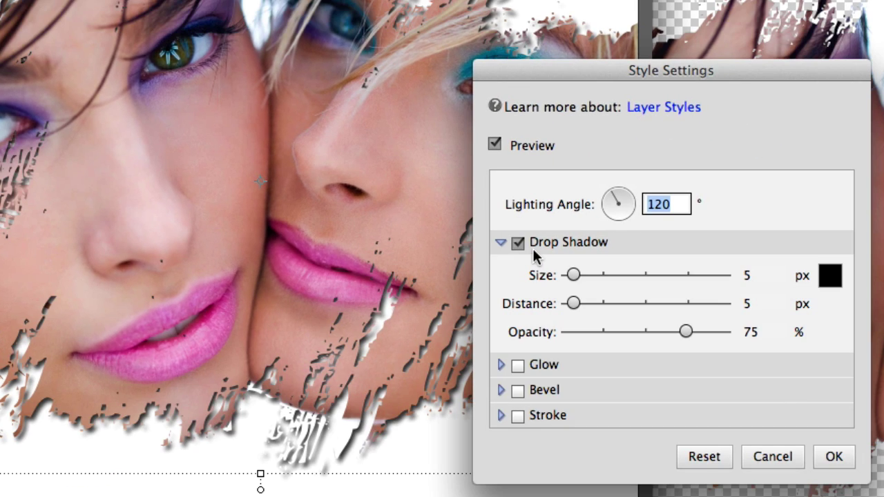
click(835, 457)
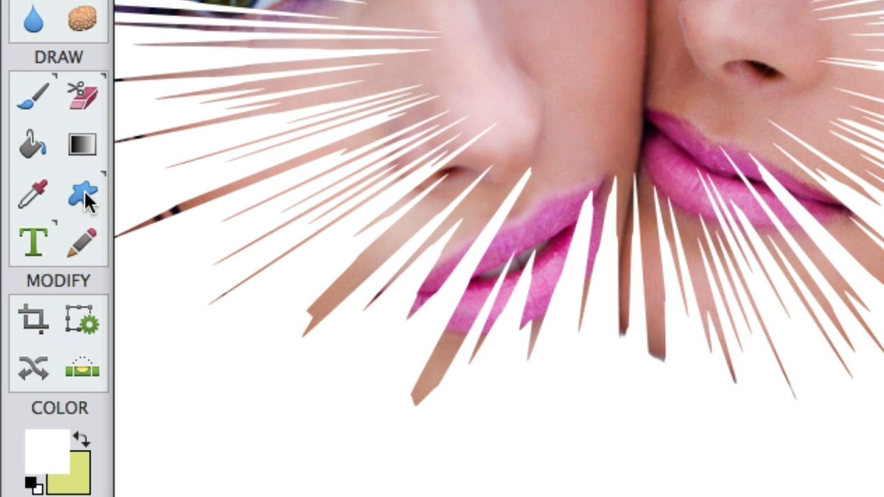
Switch to the Custom Shape tool and pick Crop Shape 25 from the shape picker
click(0, 248)
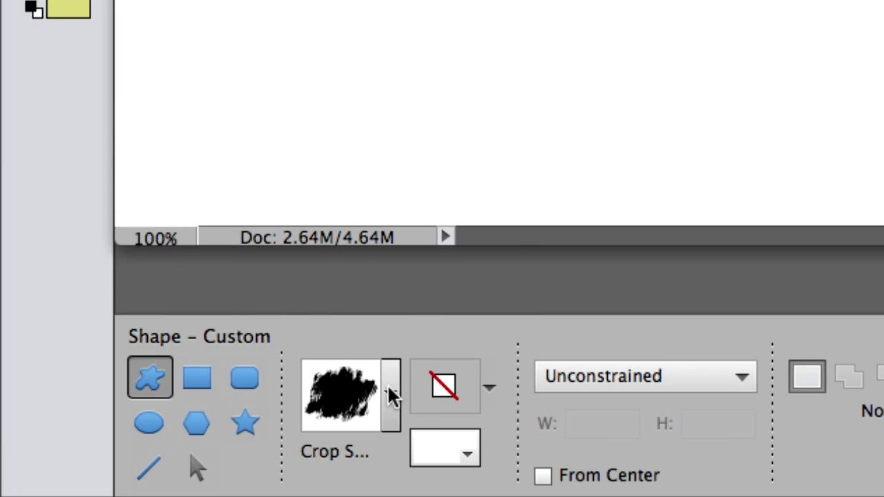
click(389, 391)
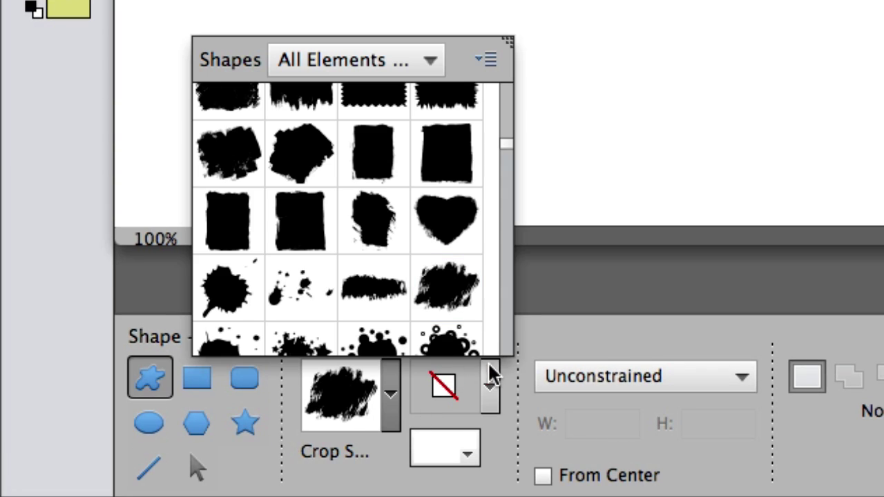
scroll(509, 347, down, 4)
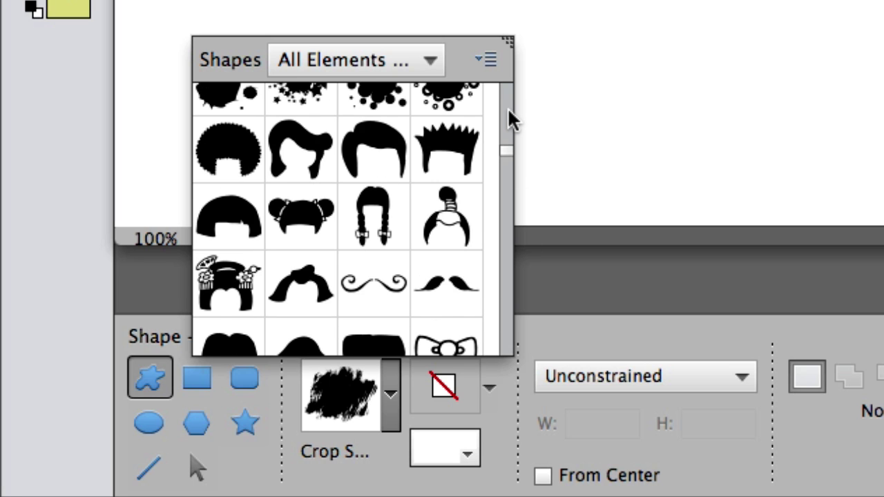
scroll(509, 118, up, 4)
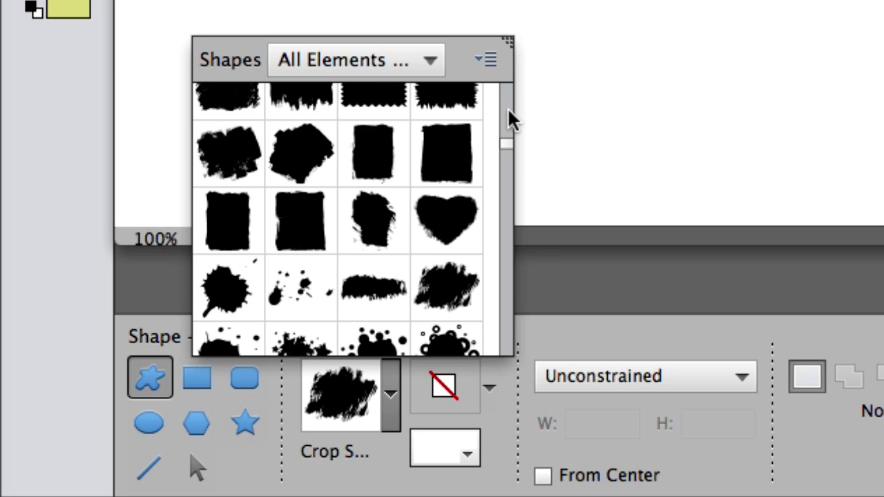
click(228, 146)
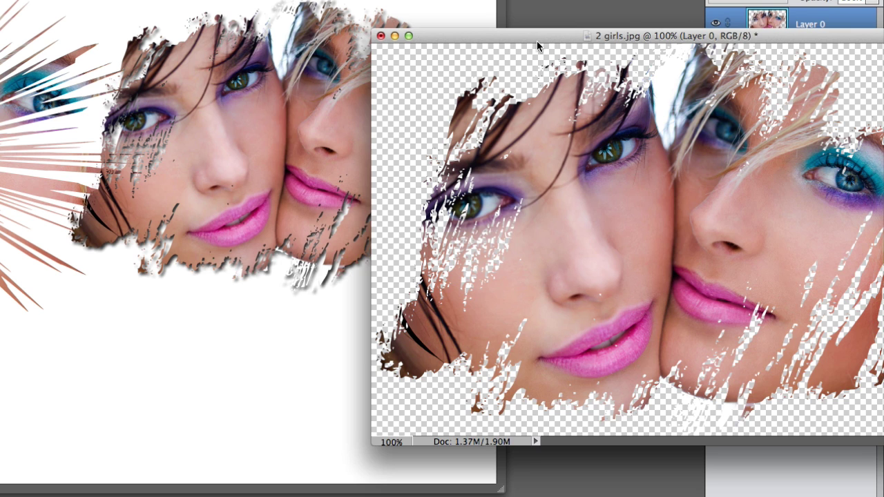
Move the 2 girls.jpg window left and undo back to before the shape was merged
drag(536, 41, 373, 59)
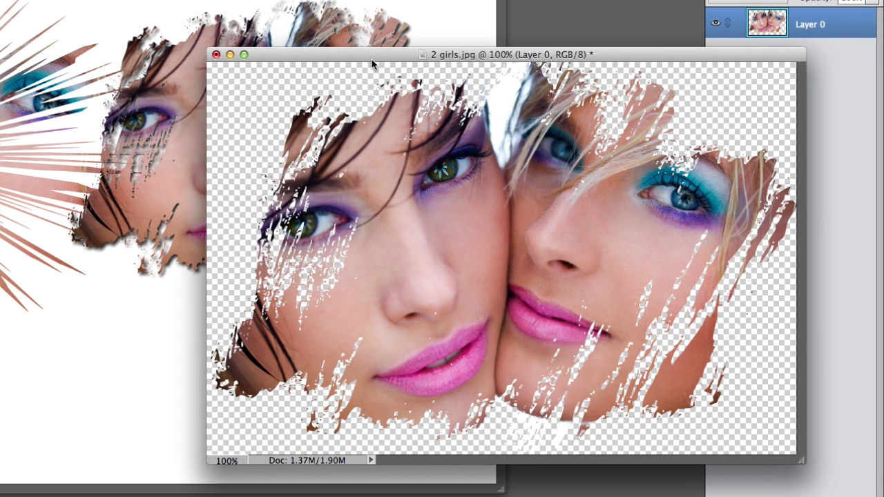
key(super+alt+z)
key(super+alt+z)
key(super+alt+z)
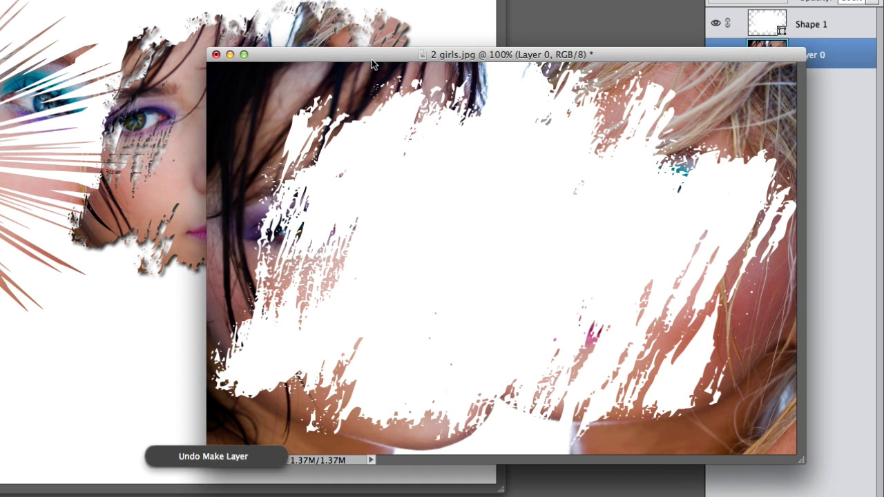
key(super+alt+z)
key(super+alt+z)
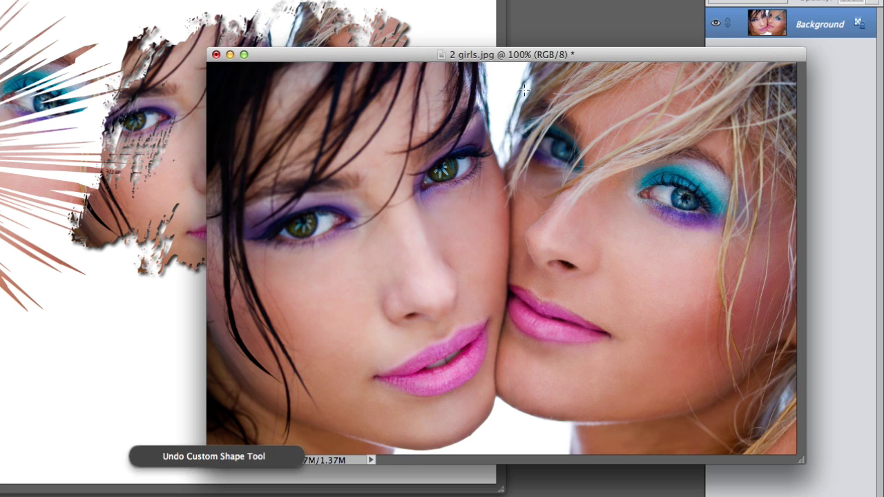
Draw a new white grunge shape over the photo, then enlarge it and stretch it wider
drag(285, 97, 607, 407)
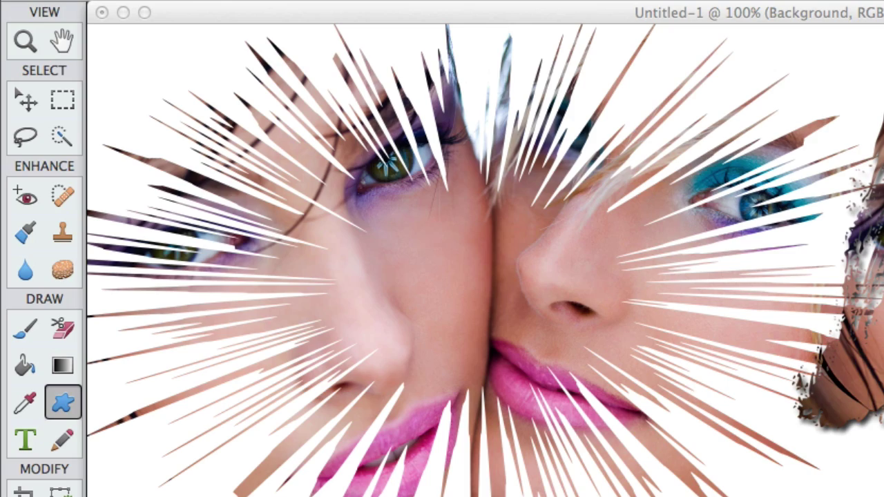
click(28, 104)
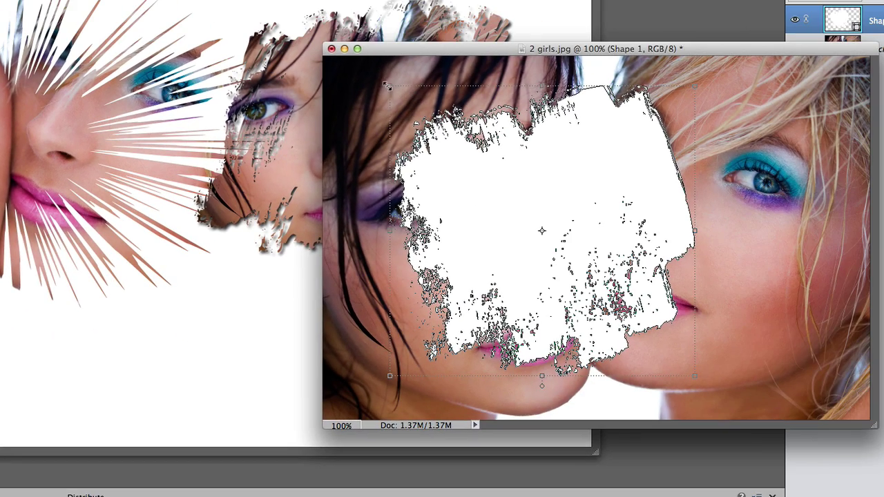
drag(388, 86, 343, 43)
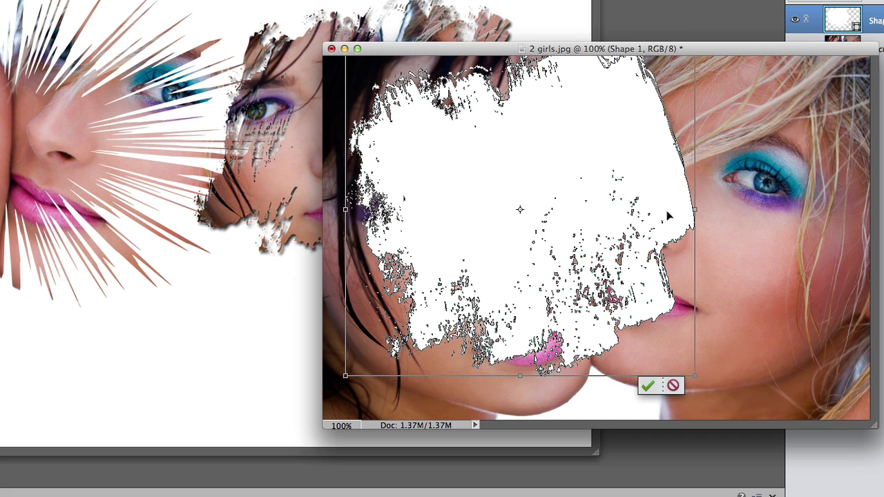
drag(694, 209, 858, 216)
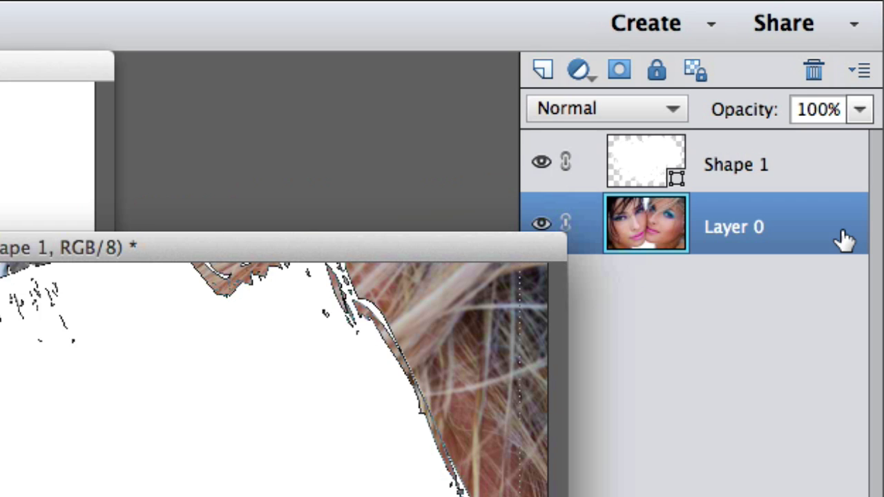
Move Layer 0 above Shape 1 and clip it to the shape with Create Clipping Mask
drag(813, 238, 793, 158)
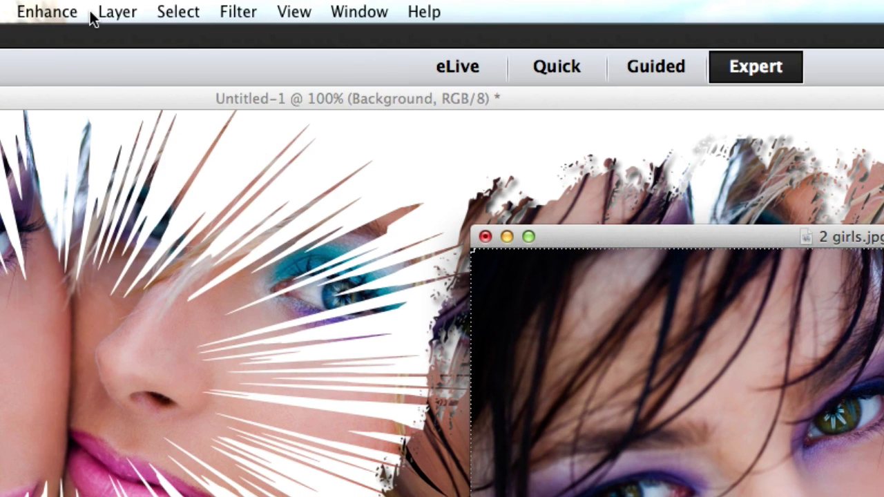
click(97, 12)
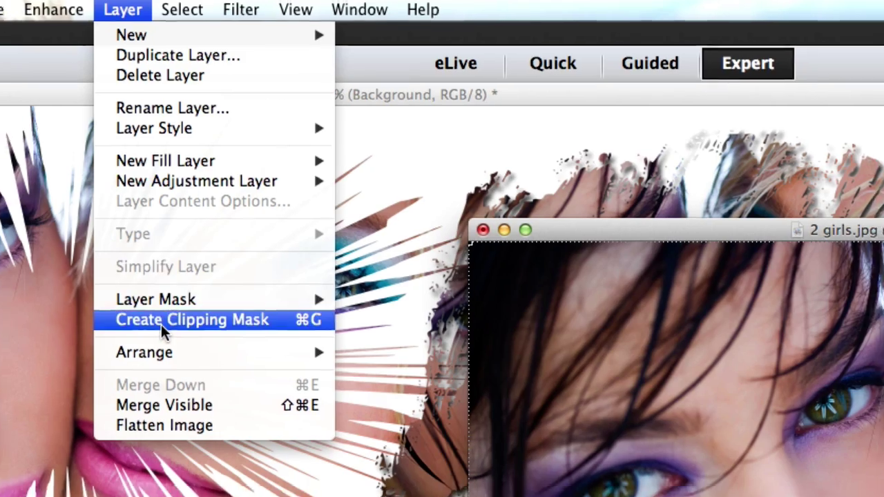
click(165, 329)
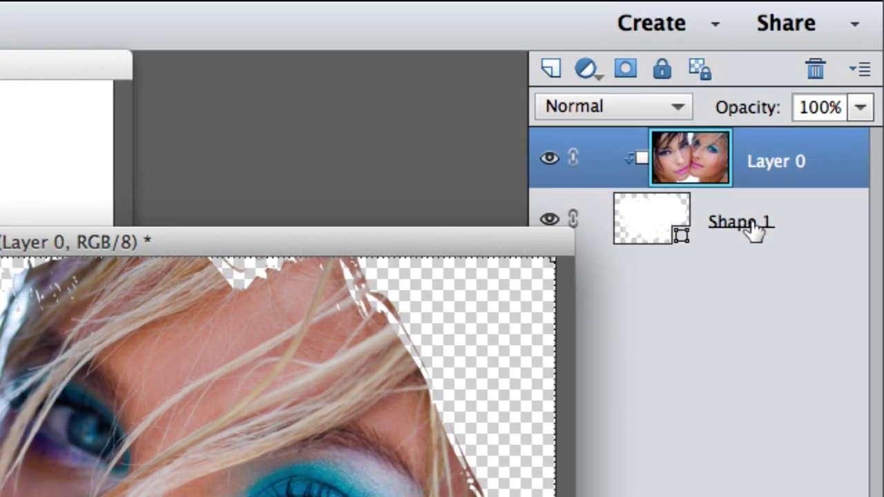
Merge the photo and shape layers and copy the result into Untitled-1 as Layer 3
shift+click(752, 236)
right_click(753, 236)
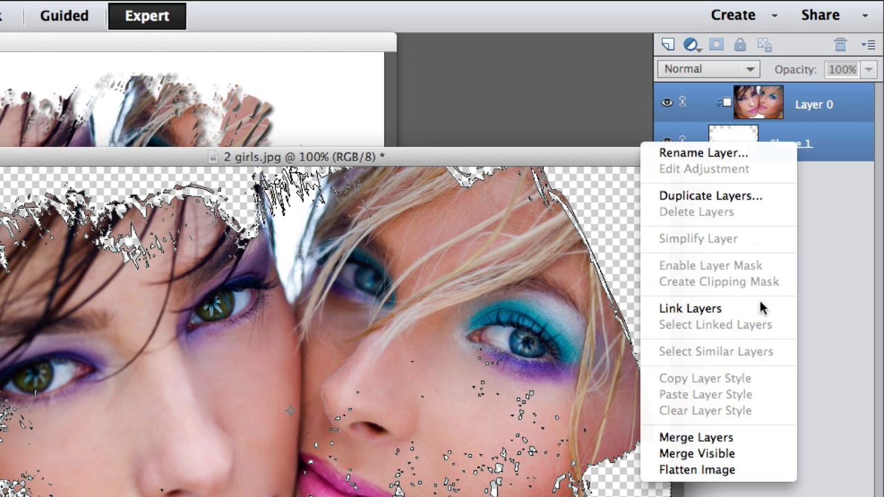
click(734, 438)
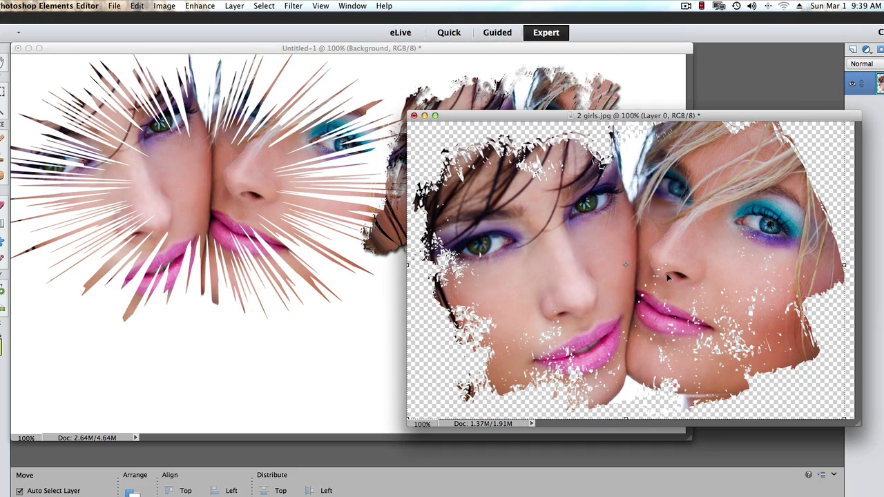
drag(668, 276, 309, 319)
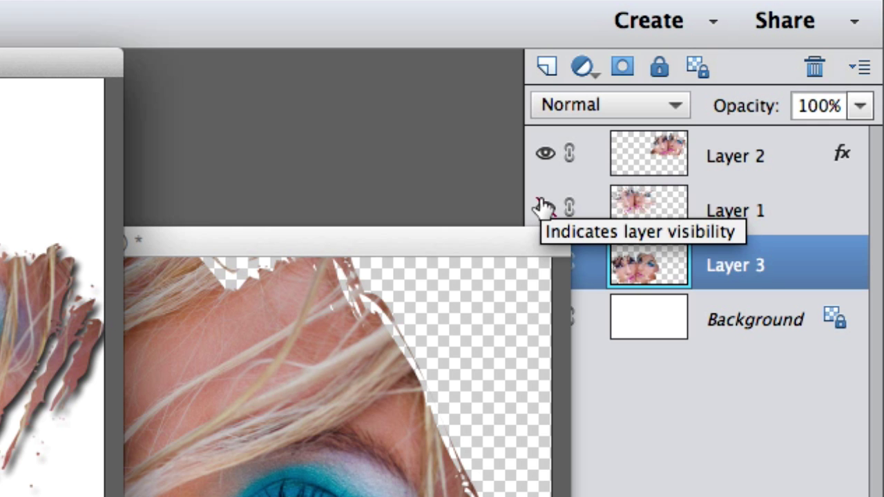
With the starburst layer hidden, place the large faces left and shrink and tilt the upper-right copy
click(543, 207)
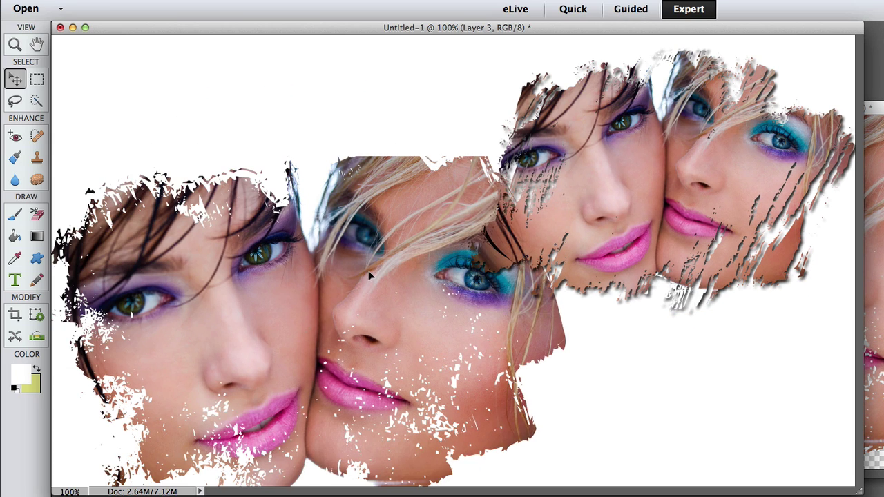
drag(373, 173, 375, 194)
mouse_move(690, 225)
mouse_down()
mouse_move(704, 388)
mouse_move(690, 238)
mouse_move(676, 232)
mouse_up()
drag(468, 42, 573, 109)
drag(359, 204, 368, 225)
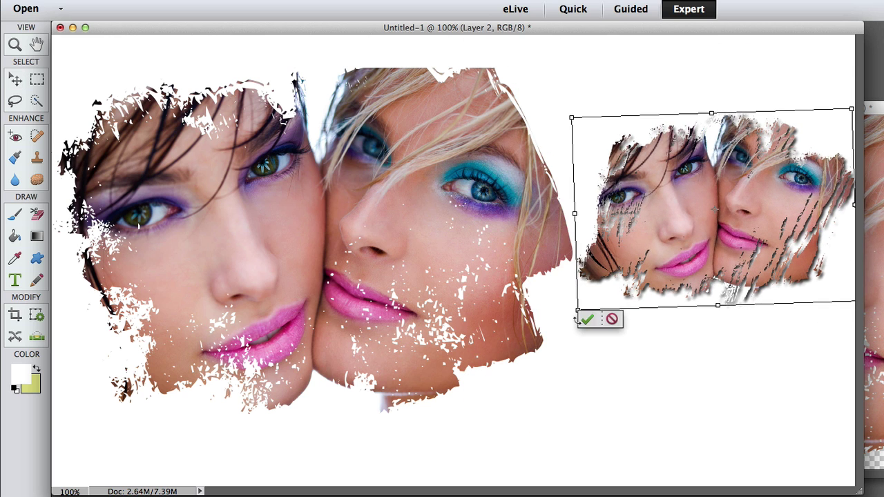
key(Return)
drag(435, 297, 434, 269)
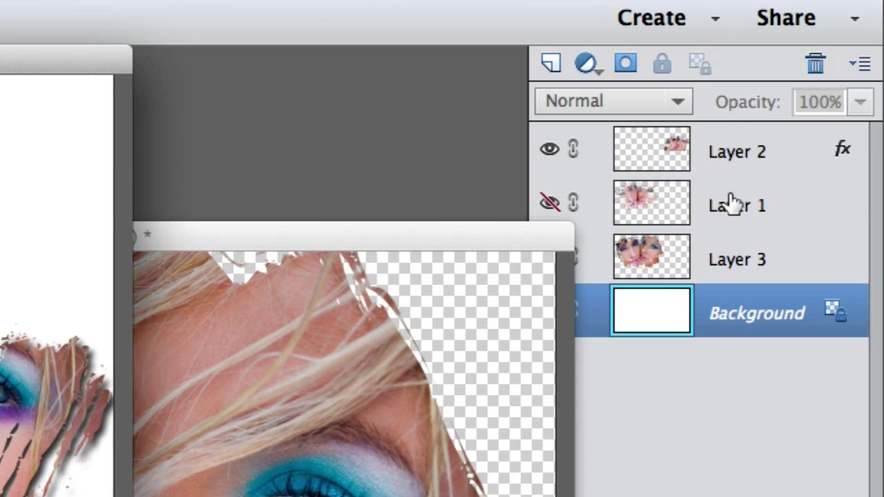
Show the starburst copy, shrink it and move it lower right, then fine-tune both copies' positions
click(549, 203)
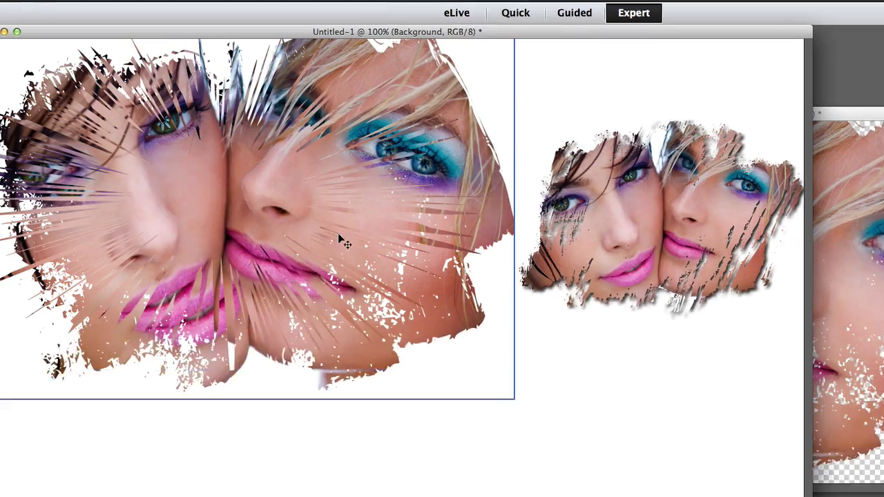
drag(360, 210, 601, 332)
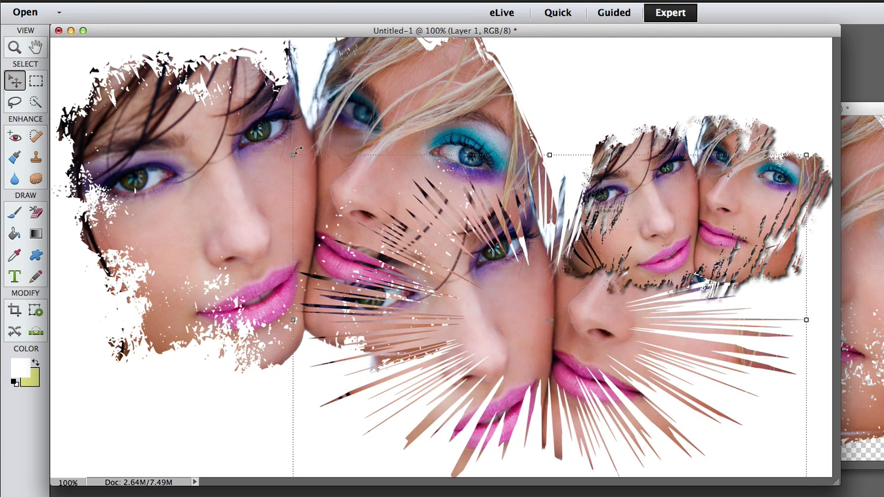
drag(297, 151, 511, 296)
click(762, 469)
drag(719, 226, 723, 153)
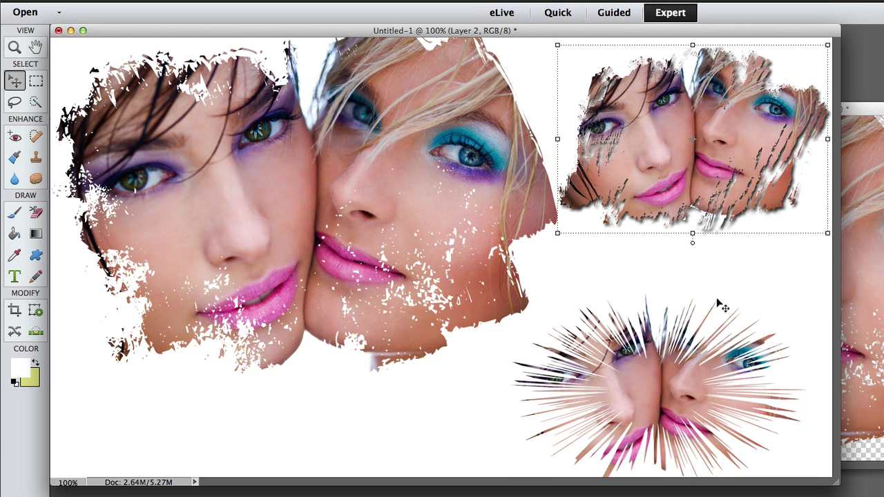
drag(716, 301, 730, 264)
click(445, 411)
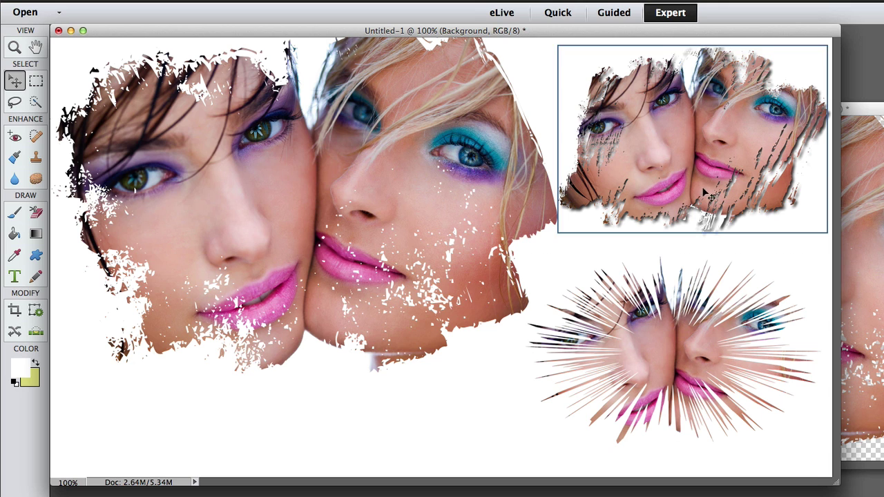
click(456, 208)
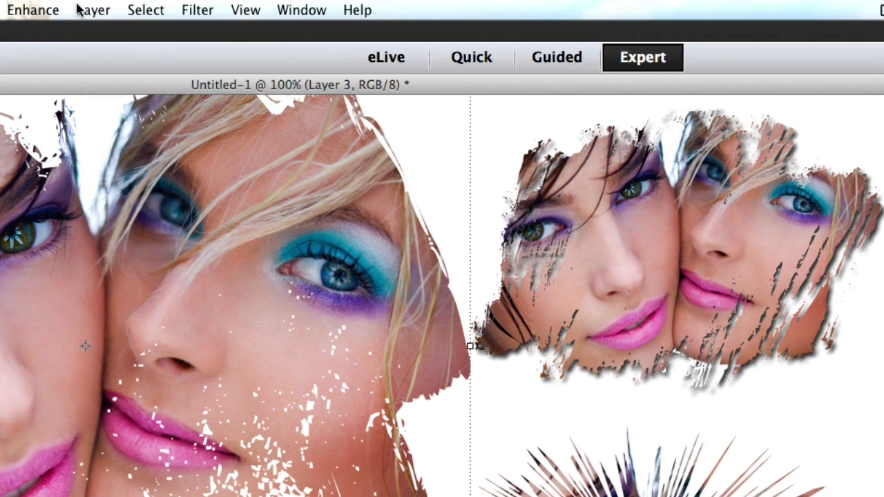
Give Layer 3 a drop shadow (5 px size, 5 px distance, 75% opacity) via Style Settings
click(79, 10)
mouse_move(119, 114)
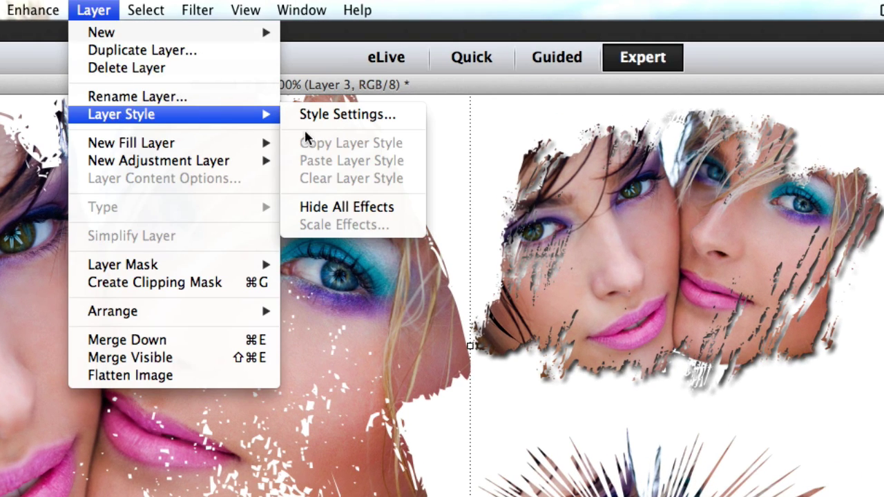
click(321, 115)
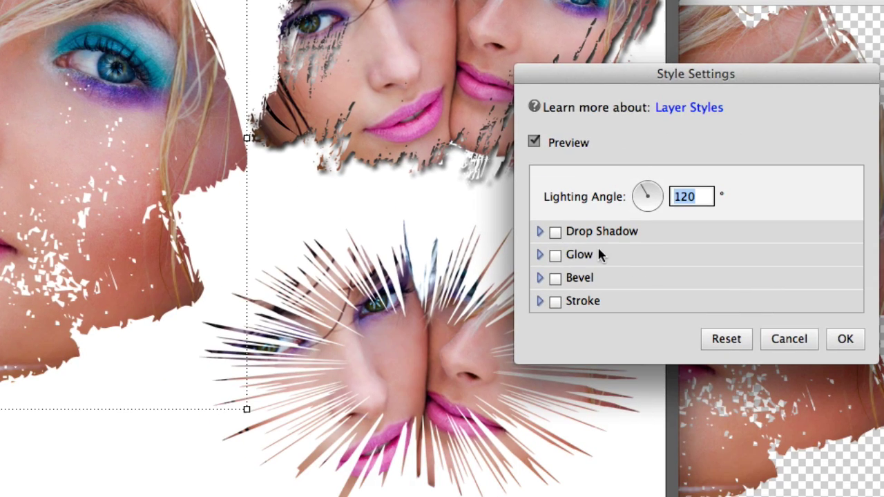
click(555, 232)
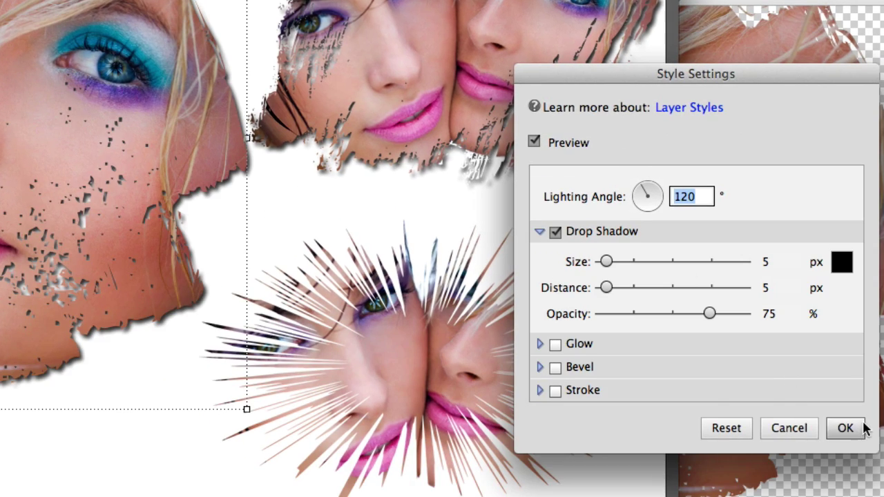
click(861, 428)
key(alt+comma)
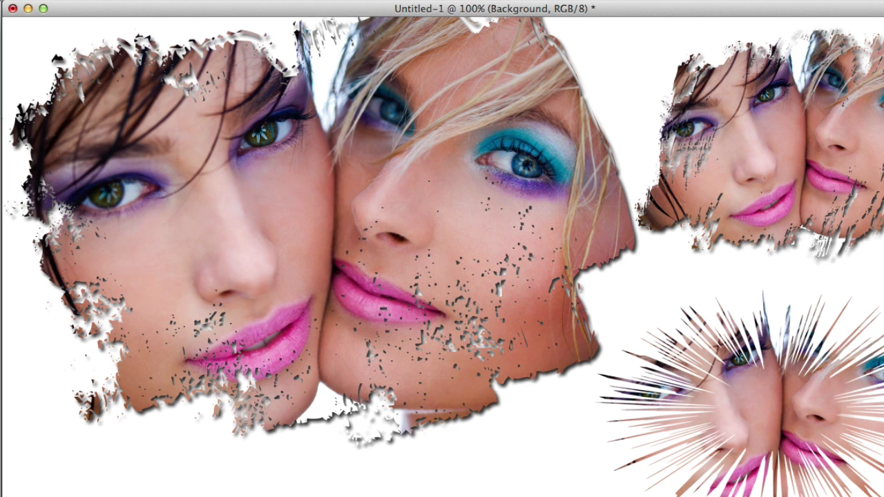
Add a drop shadow to the starburst faces layer through Layer Style Settings
click(690, 429)
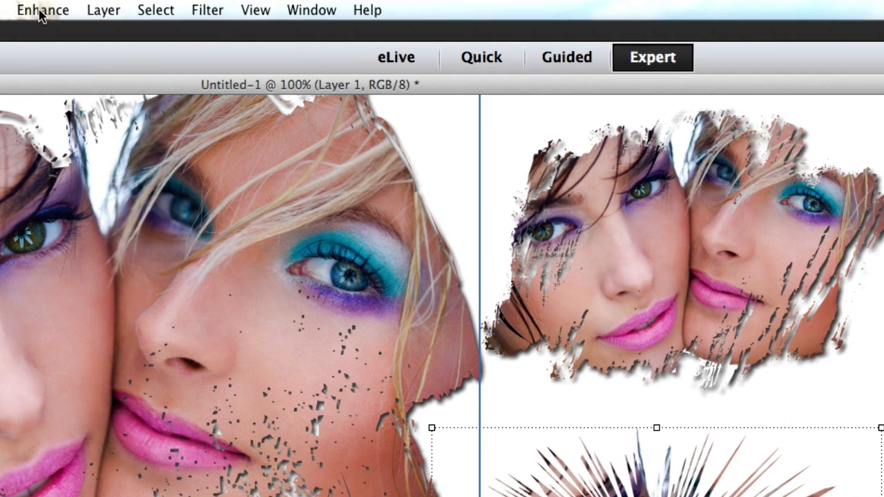
click(102, 11)
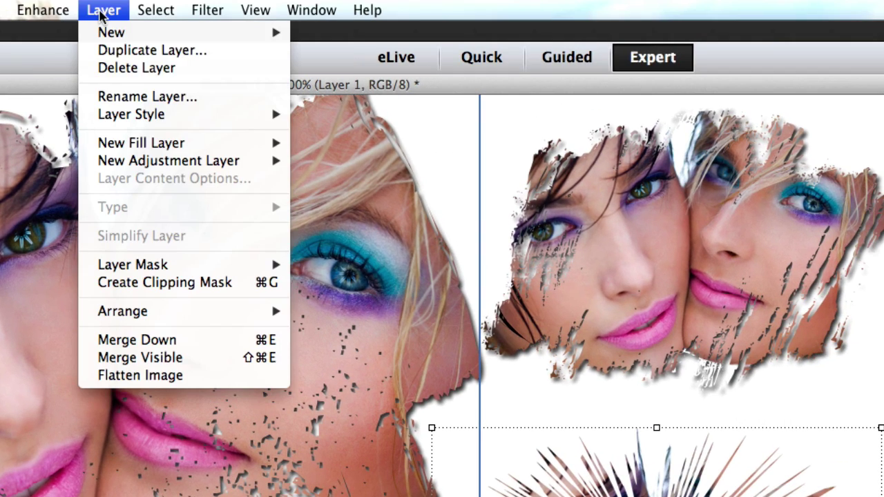
mouse_move(160, 114)
click(352, 116)
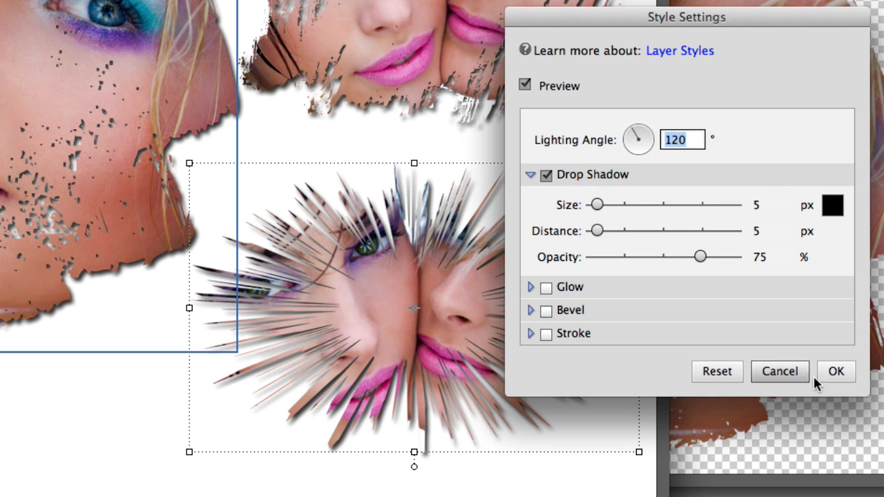
click(825, 371)
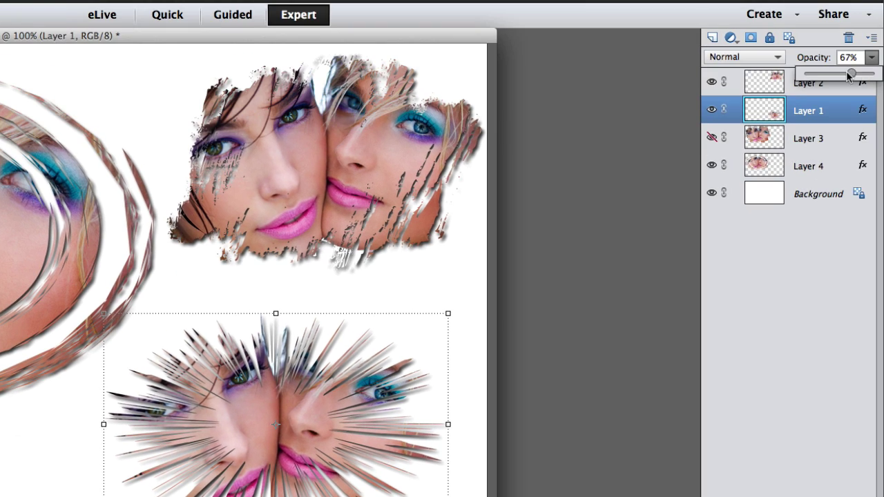
Fade the starburst copy to 55% opacity, then select the upper-right copy to adjust its opacity
mouse_move(850, 74)
mouse_down()
mouse_move(817, 75)
mouse_move(842, 82)
mouse_up()
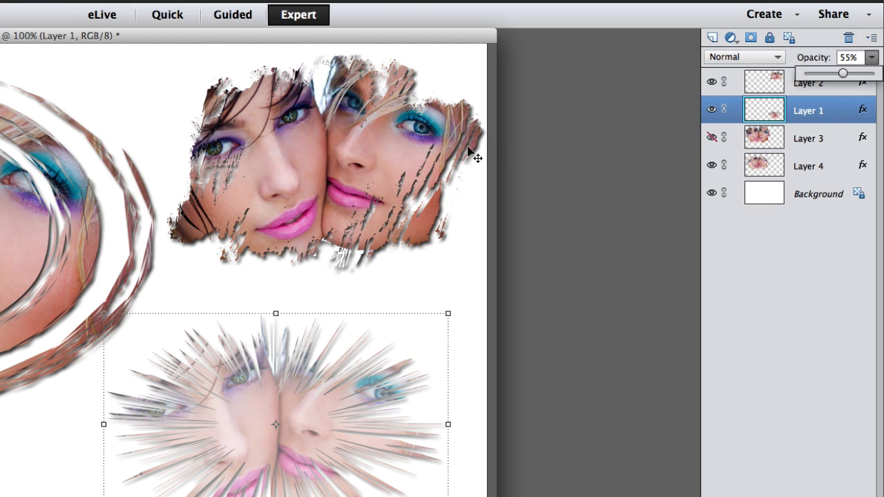
click(394, 168)
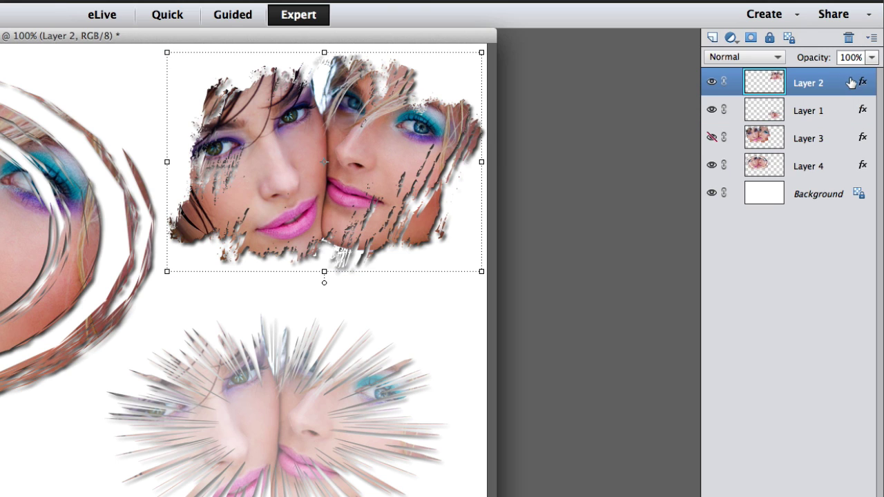
click(872, 57)
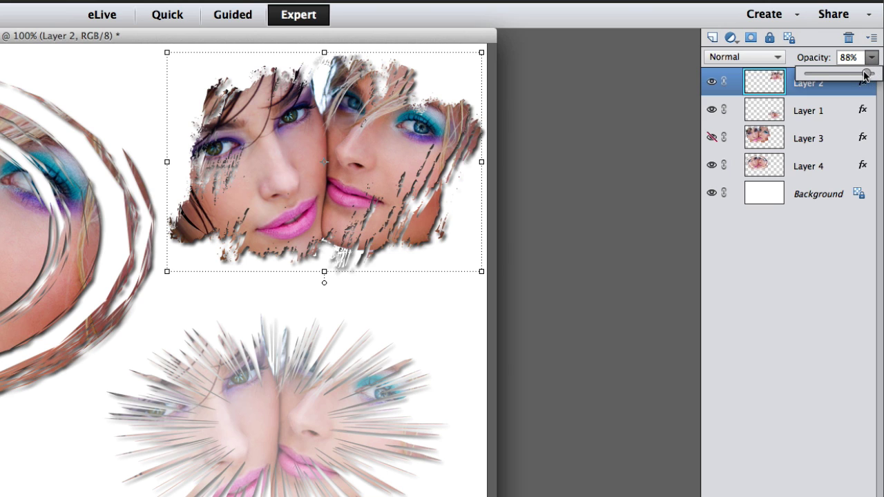